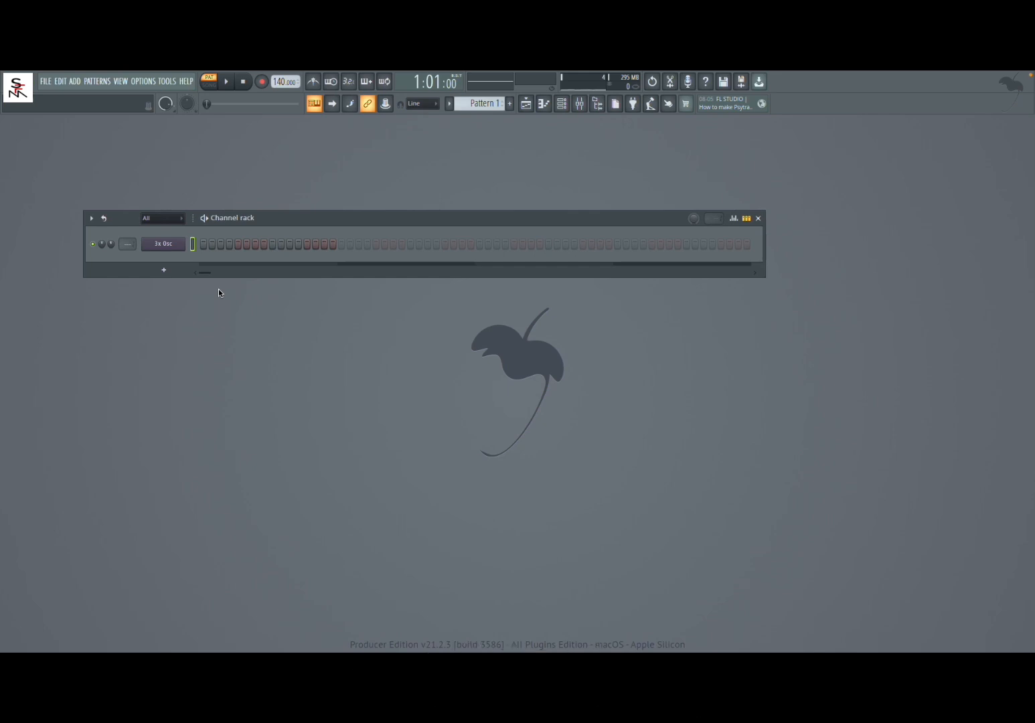
Create a new project from the Empty template without saving changes to the current one.
left_click(46, 81)
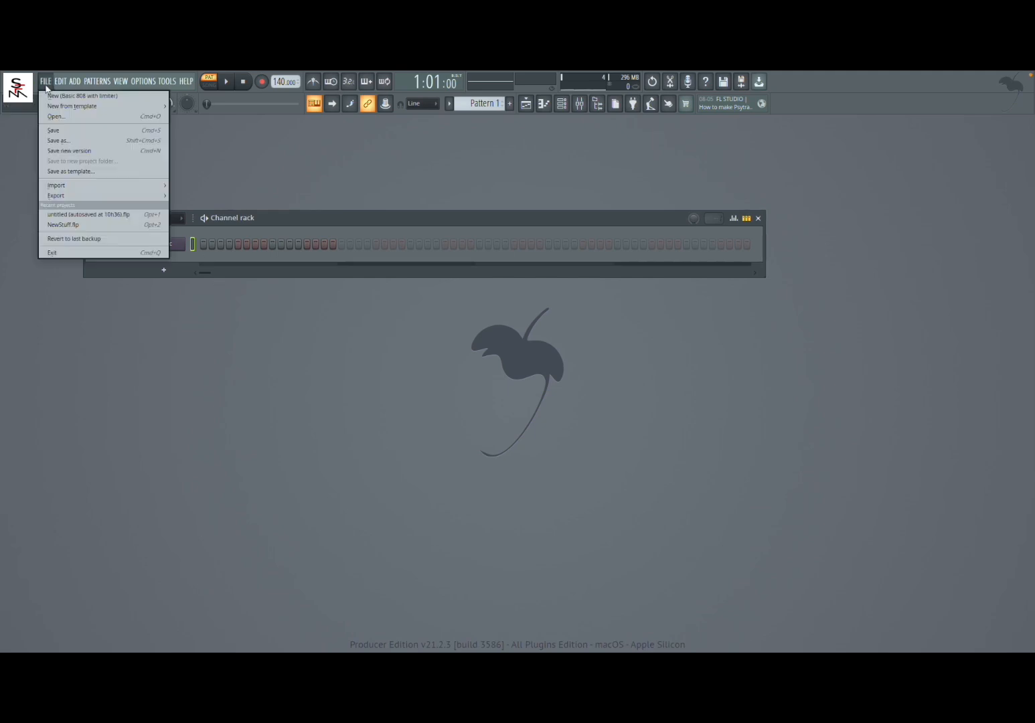
mouse_move(66, 105)
left_click(273, 171)
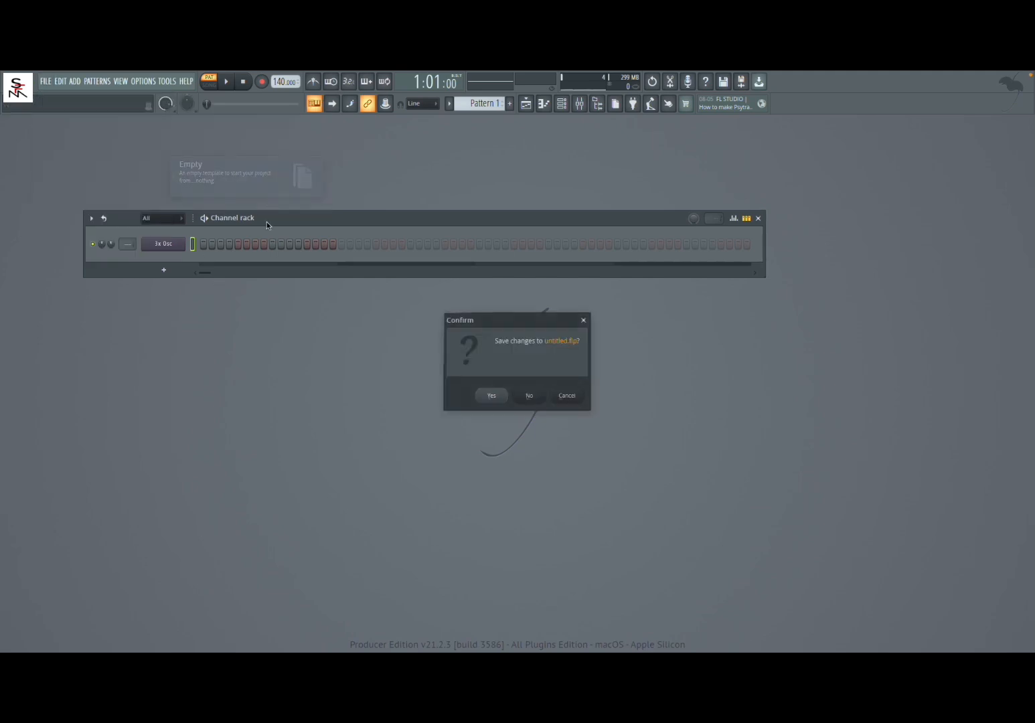
left_click(532, 396)
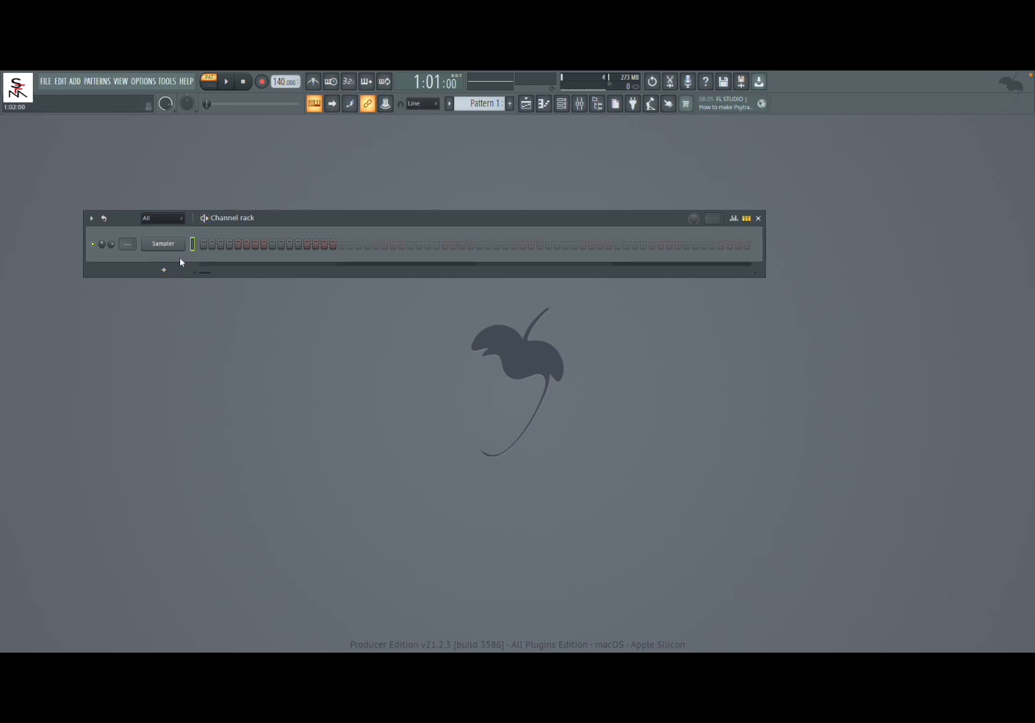
Replace the default Sampler channel in the channel rack with a 3x Osc.
left_click(564, 108)
left_click(565, 108)
right_click(163, 245)
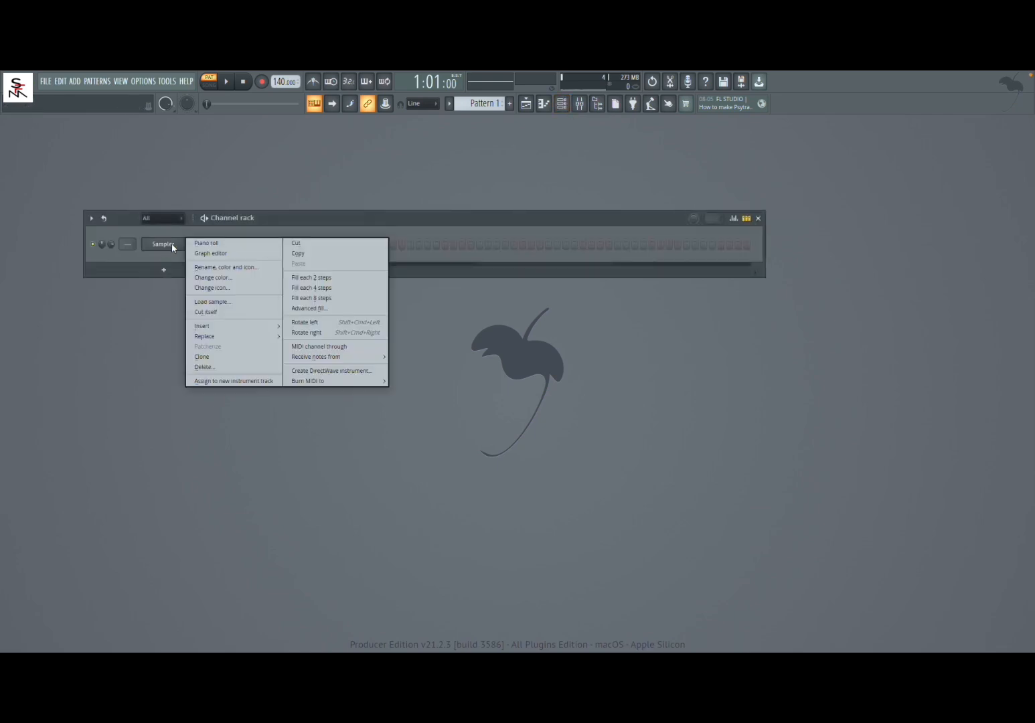
mouse_move(271, 337)
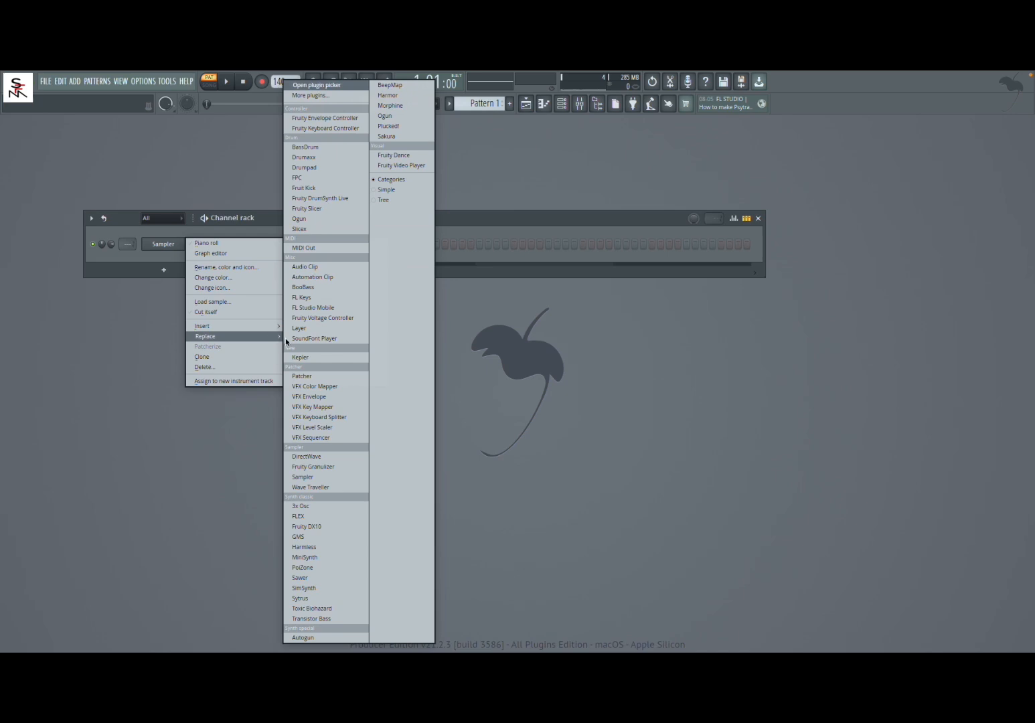
left_click(327, 507)
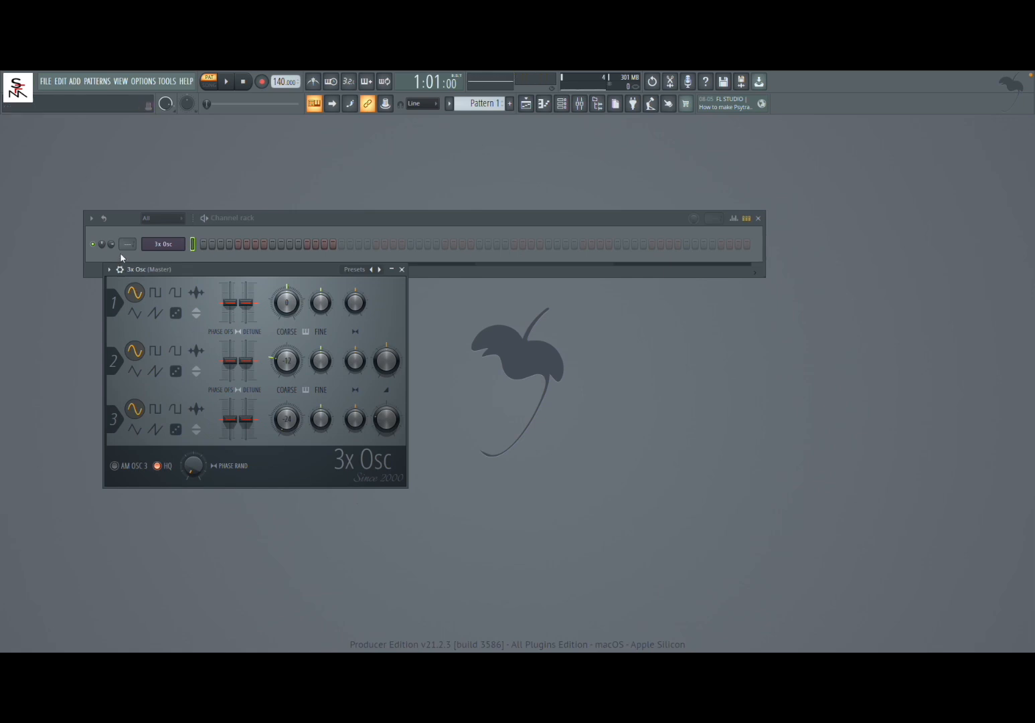
Move the 3x Osc window clear of the channel rack and show its miscellaneous functions settings.
left_click_drag(112, 244, 111, 260)
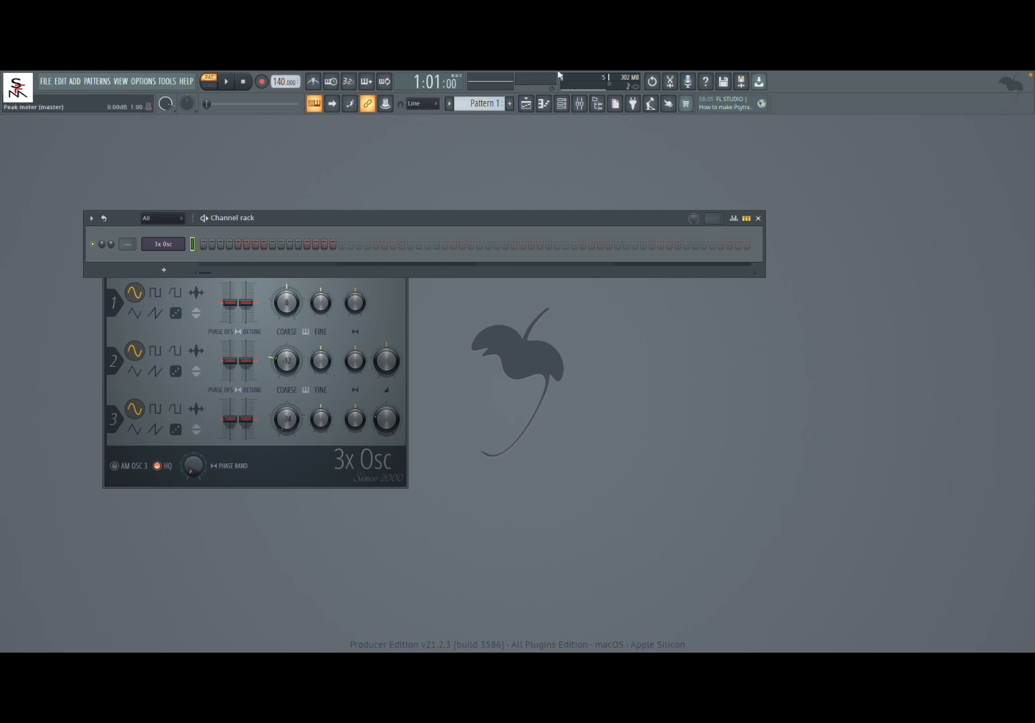
left_click(388, 298)
left_click_drag(284, 268, 500, 200)
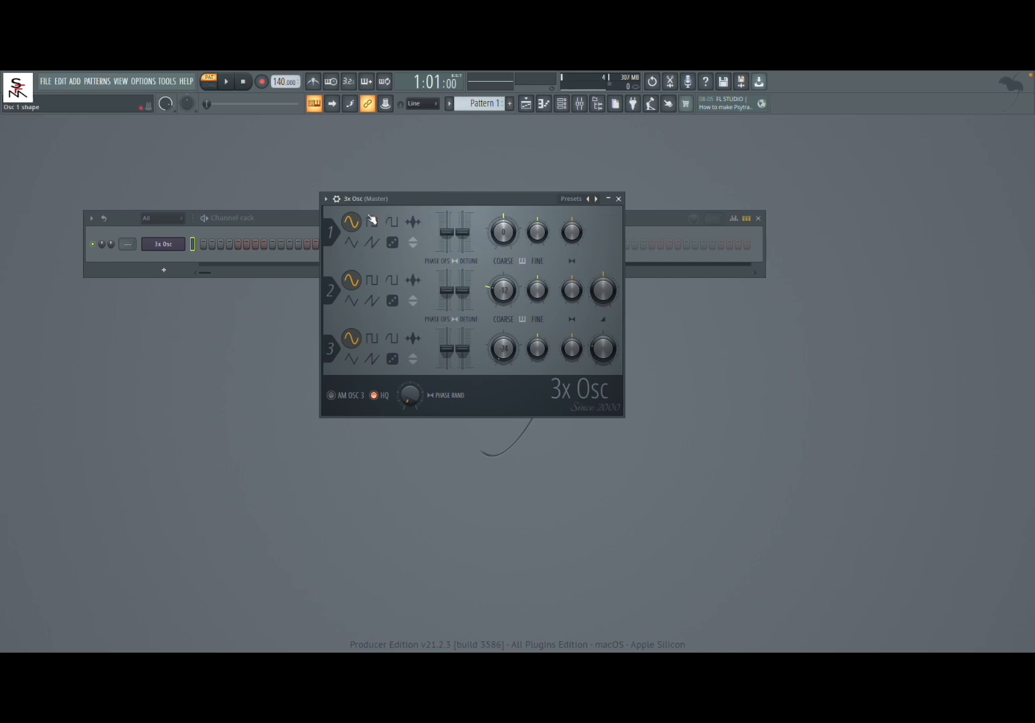
left_click(337, 199)
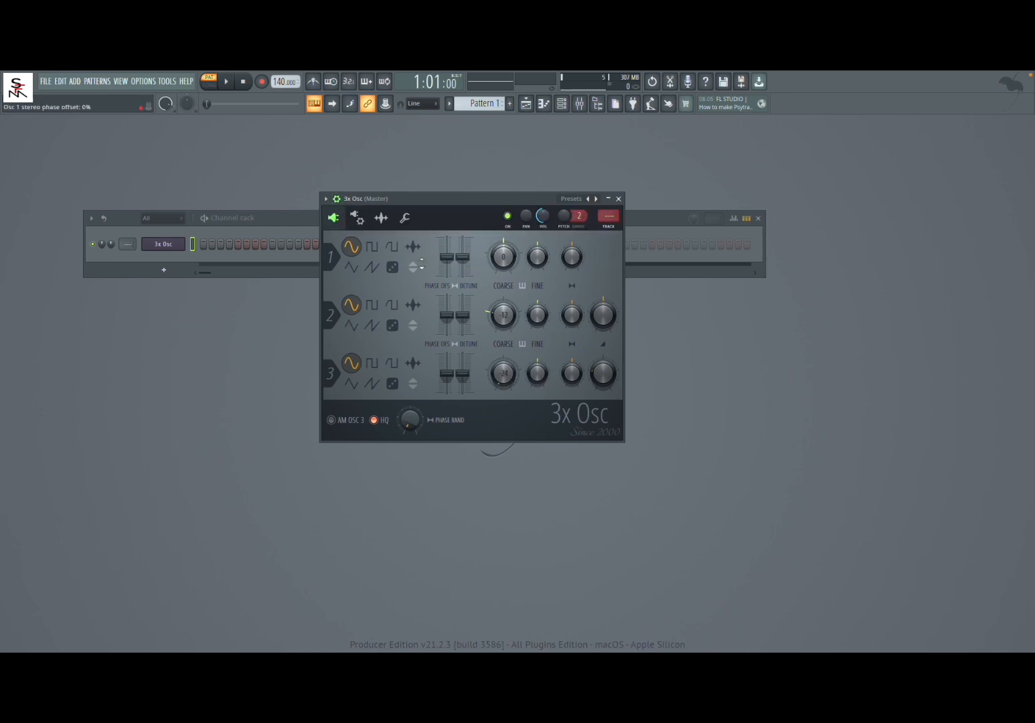
left_click(361, 221)
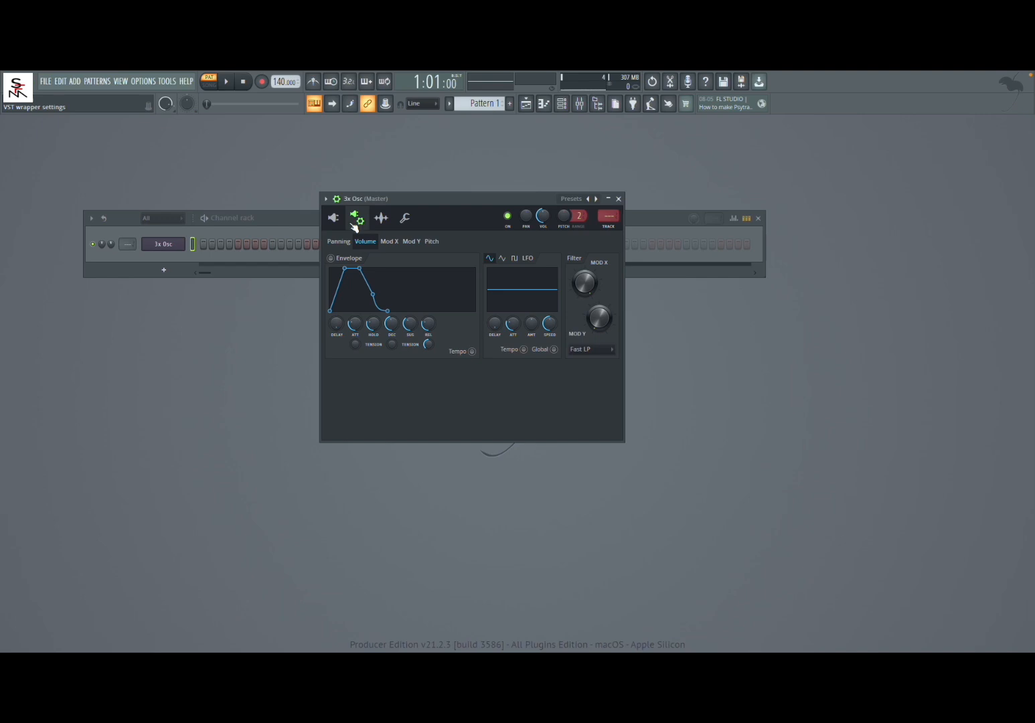
left_click(405, 219)
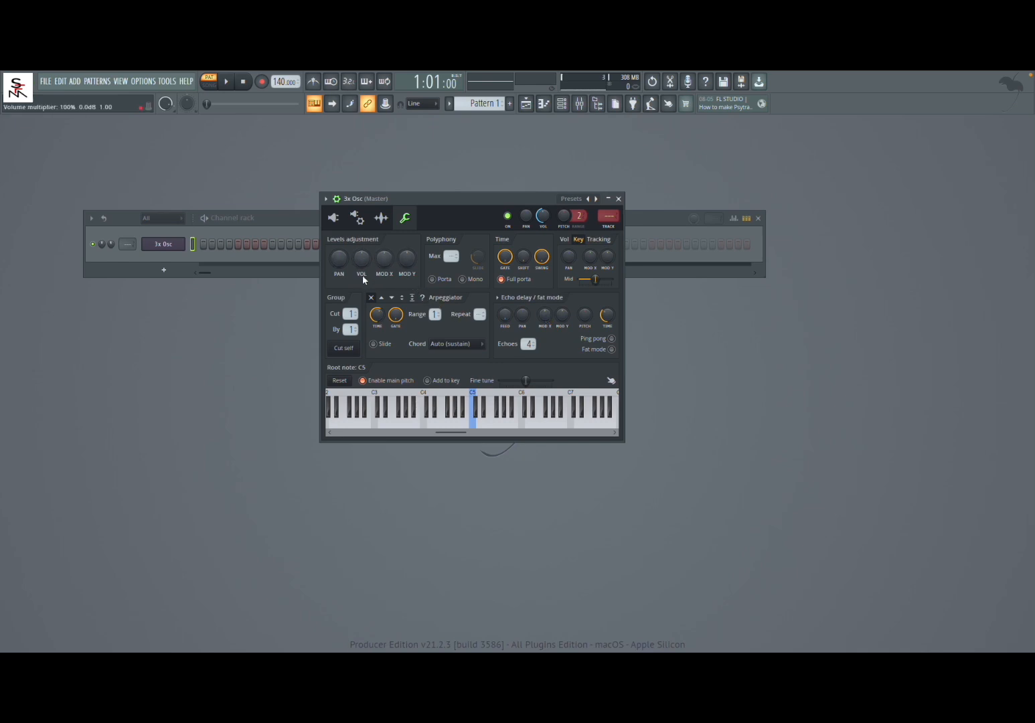
Try out the Pan, Vol, Mod X and Mod Y level adjustments while playing test notes.
key("z")
left_click_drag(339, 260, 340, 275)
key("z")
left_click_drag(361, 259, 361, 259)
key("z")
left_click_drag(383, 261, 384, 260)
key("z")
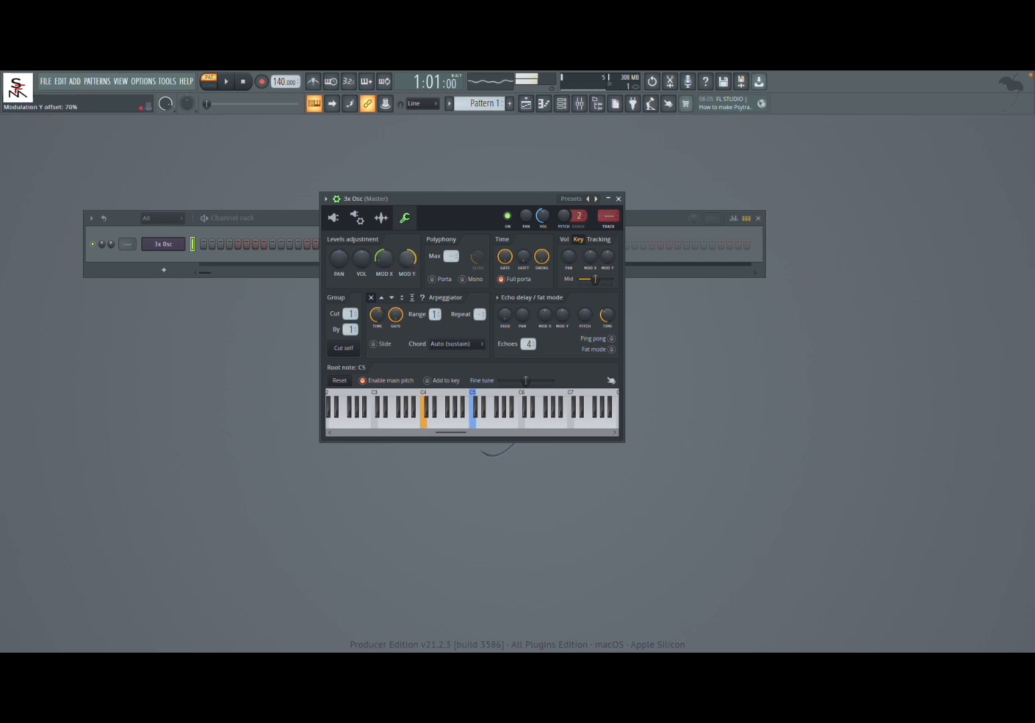
left_click_drag(404, 266, 404, 312)
left_click_drag(384, 256, 385, 245)
left_click_drag(384, 253, 385, 262)
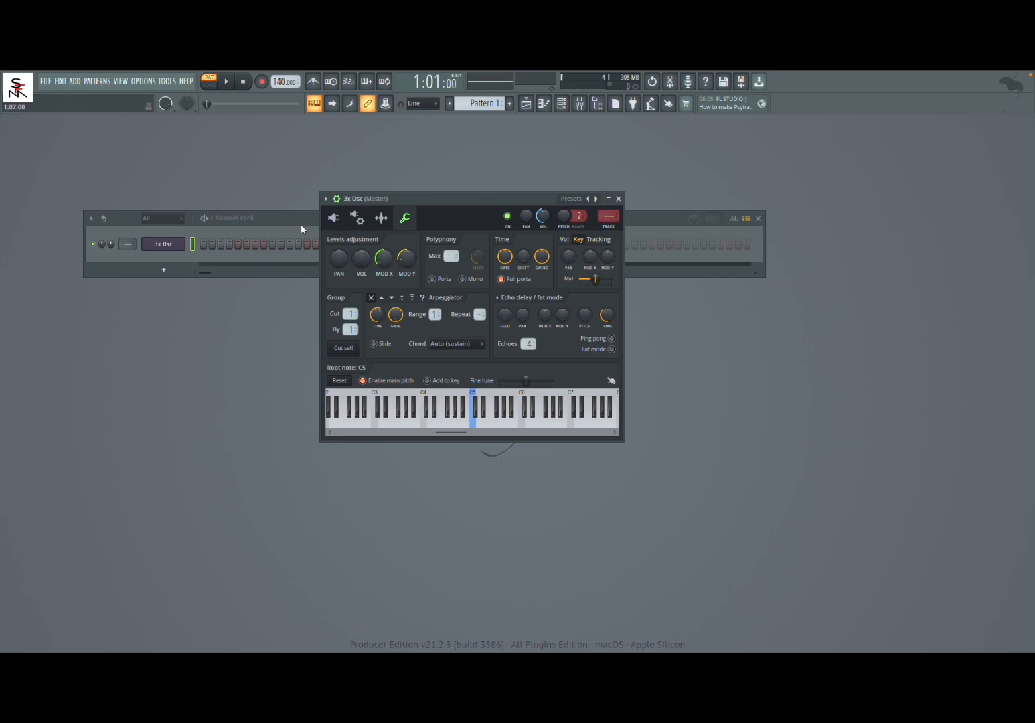
Set all three 3x Osc oscillators to the saw waveform.
left_click(351, 226)
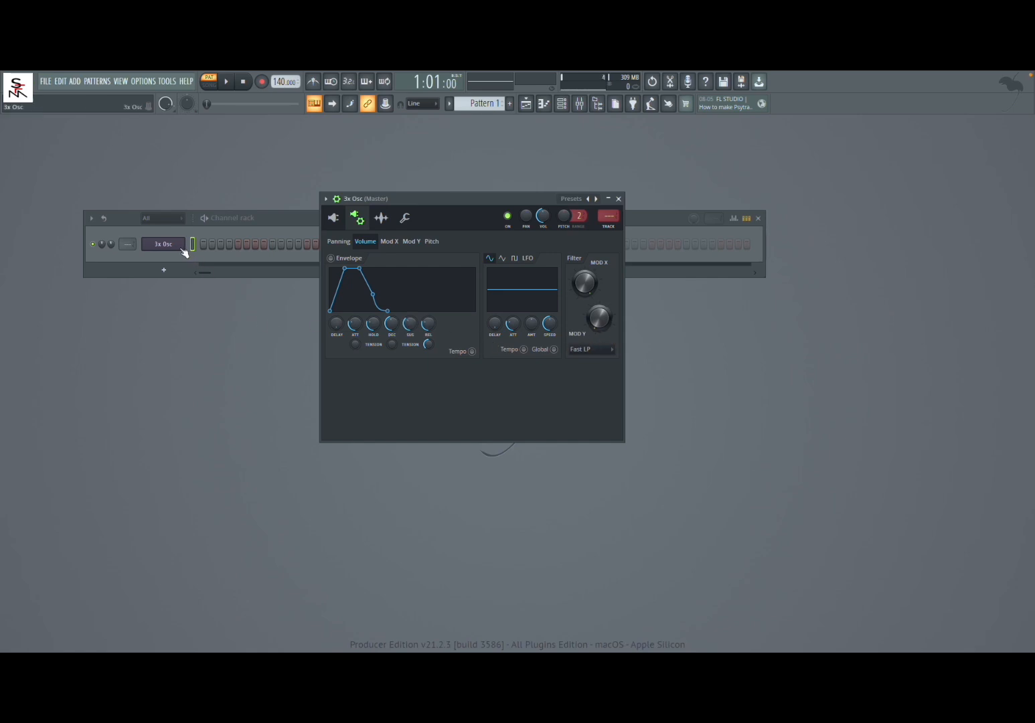
left_click(334, 219)
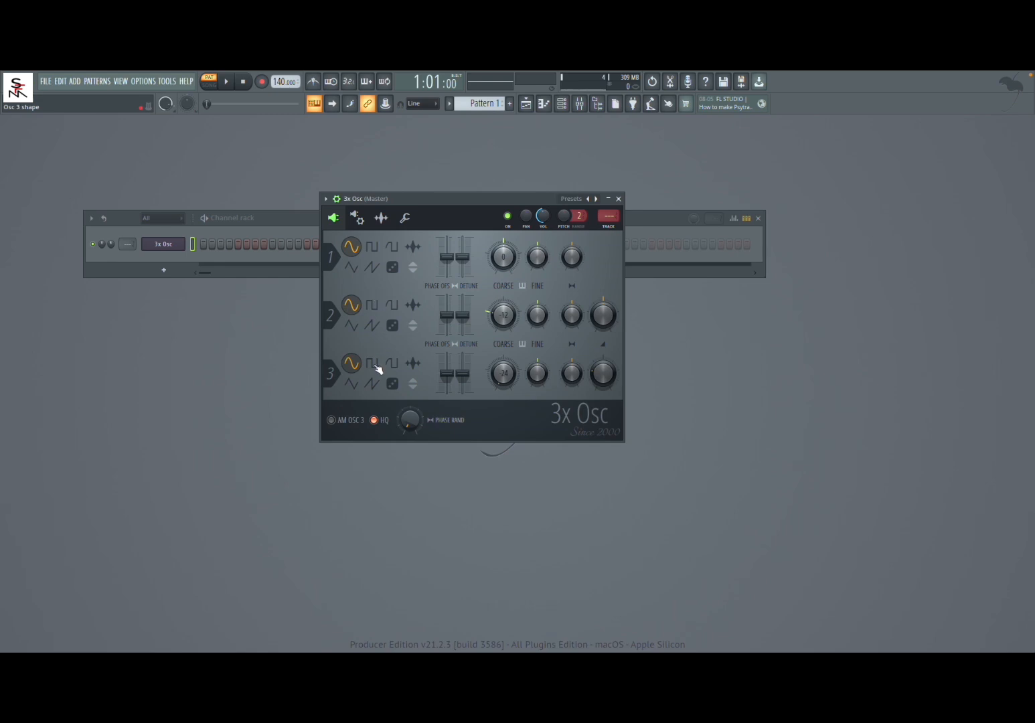
left_click(373, 268)
left_click(373, 326)
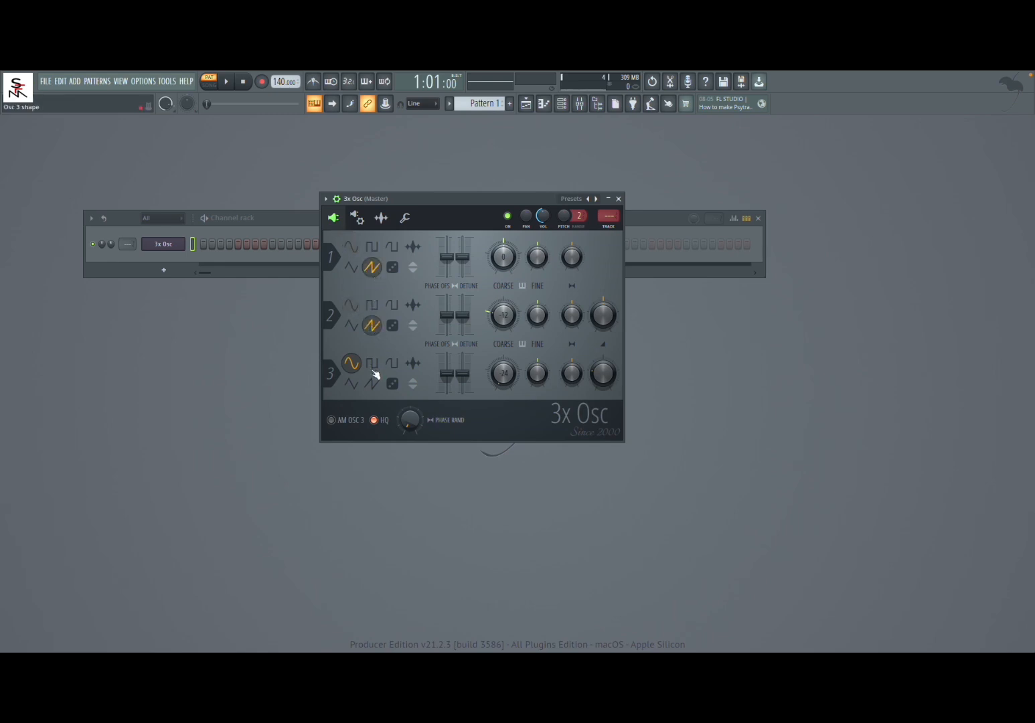
left_click(373, 384)
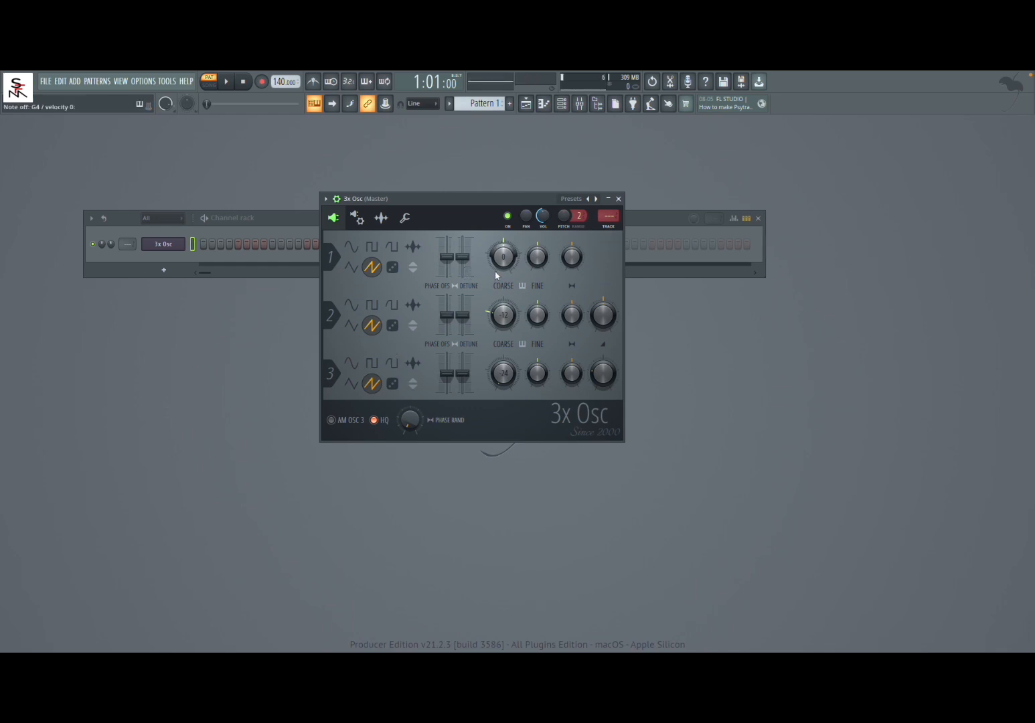
Return the Mod X level offset to neutral in the miscellaneous functions and try the maximum polyphony value.
left_click(405, 218)
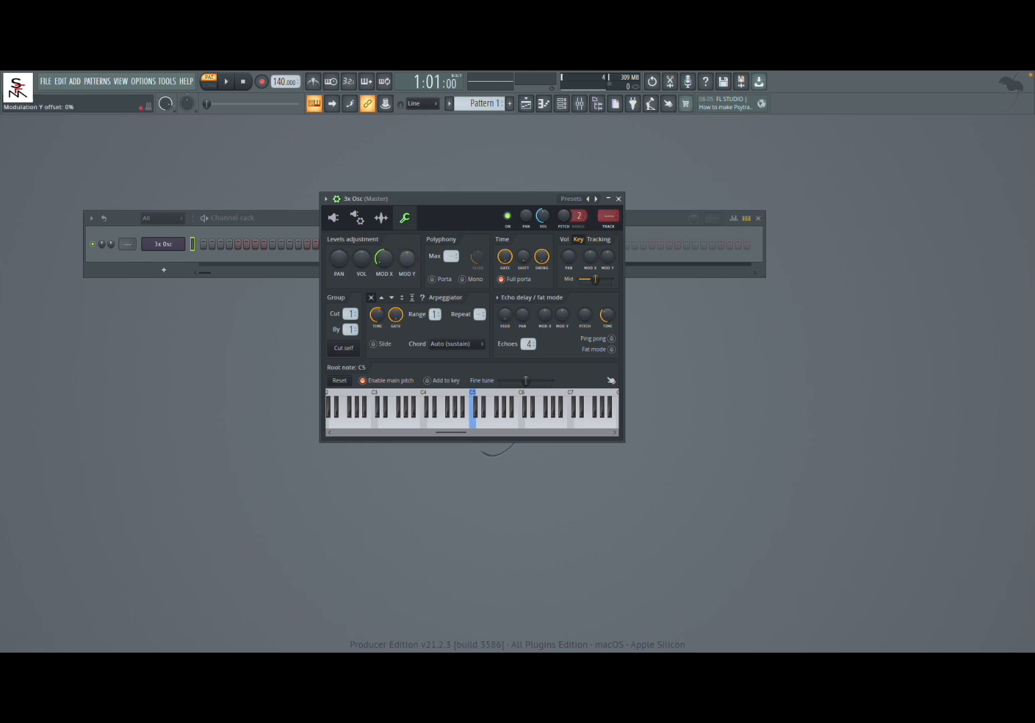
mouse_move(383, 258)
left_mouse_down()
mouse_move(384, 268)
mouse_move(384, 248)
left_mouse_up()
left_click(451, 259)
mouse_move(451, 259)
left_mouse_down()
mouse_move(451, 243)
mouse_move(452, 257)
left_mouse_up()
Enable Porta and raise the slide time while playing C, F and G test notes.
left_click(432, 278)
key("z")
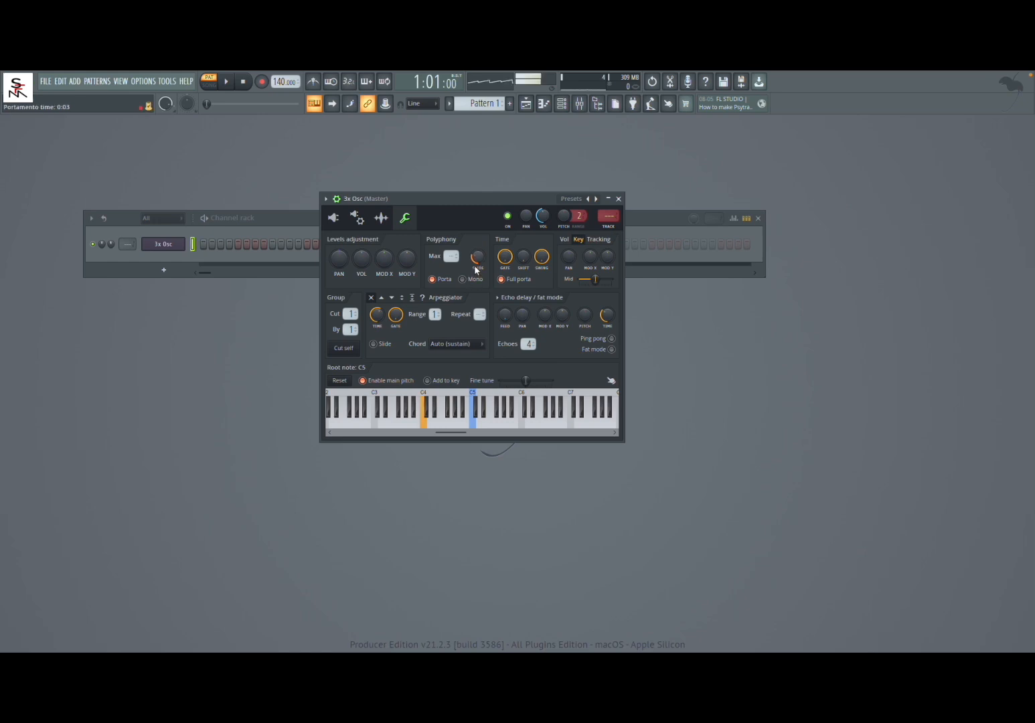
key("v")
key("b")
scroll(476, 260, "up", 8)
key("z")
key("v")
key("z")
Enable Mono, audition the glide between test notes, and switch the portamento and mono options off again.
left_click(469, 282)
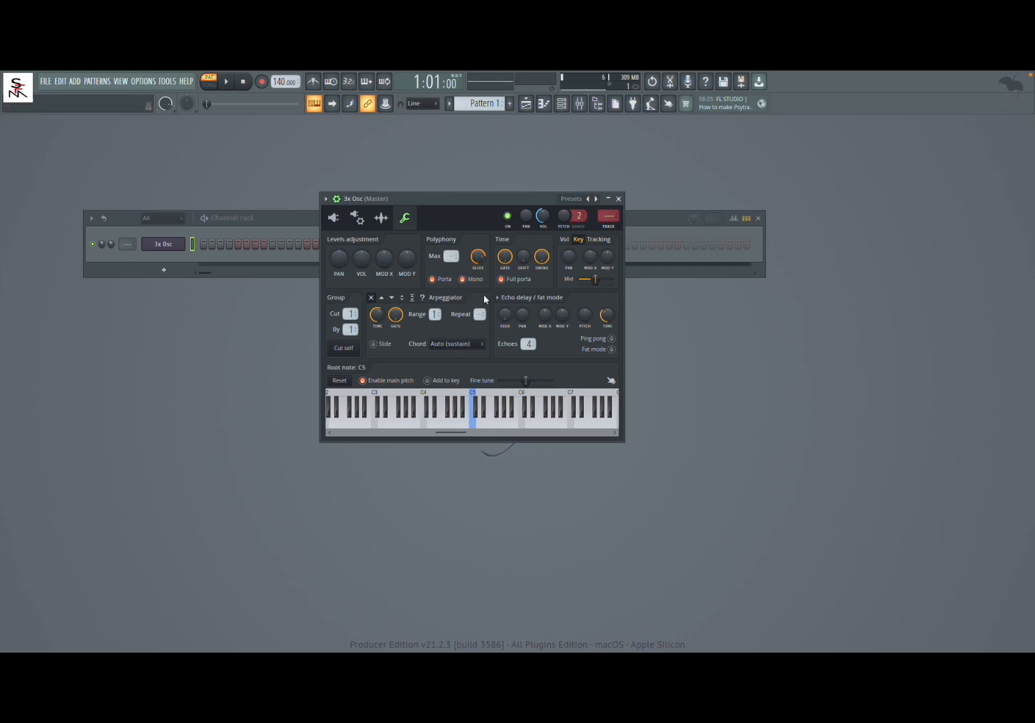
key("z")
key("v")
key("b")
key("z")
key("z")
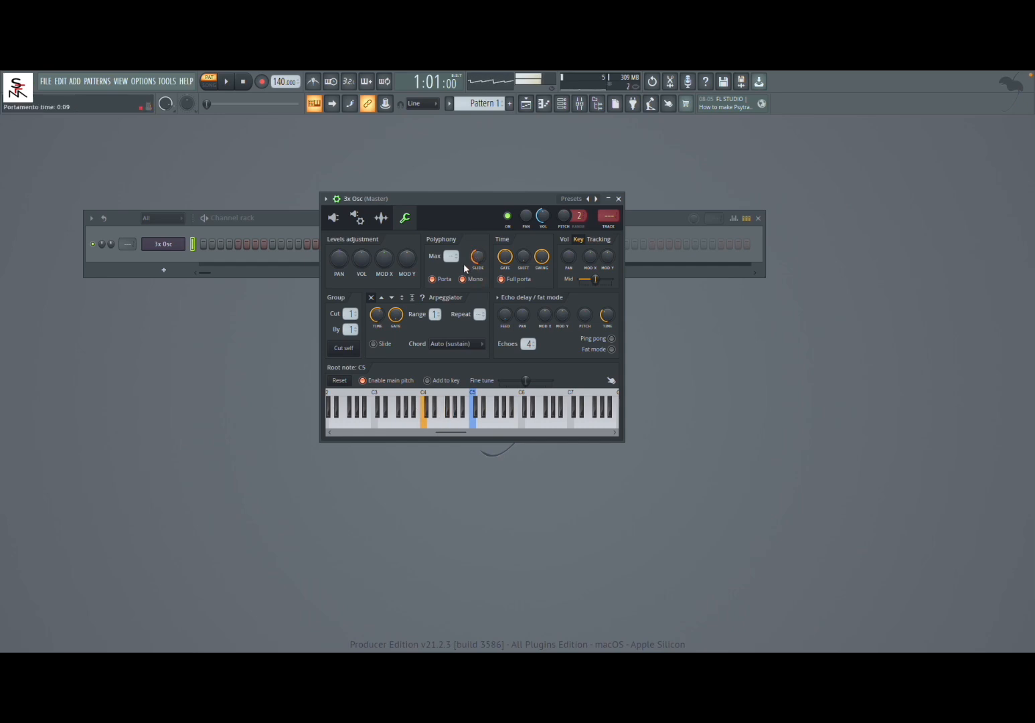
left_click(433, 280)
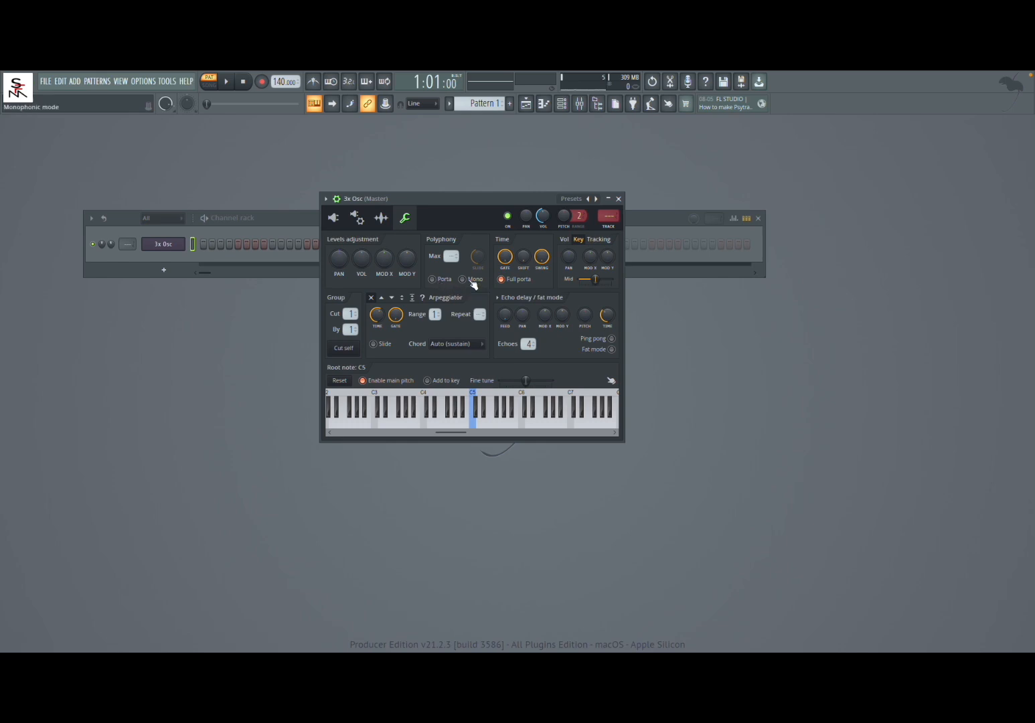
Turn on the upward arpeggiator, set its range to 2, and adjust its time and gate while playing notes.
left_click(382, 298)
key("b")
left_click_drag(376, 318, 375, 334)
left_click_drag(395, 314, 396, 325)
key("z")
left_click_drag(380, 320, 377, 301)
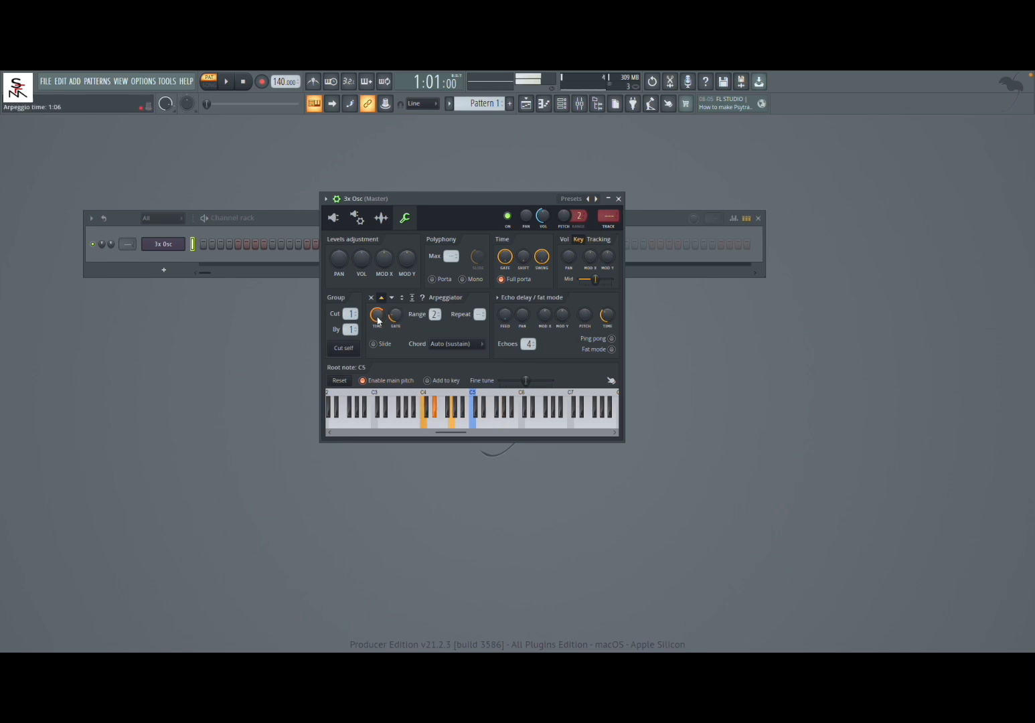
left_click_drag(379, 319, 397, 315)
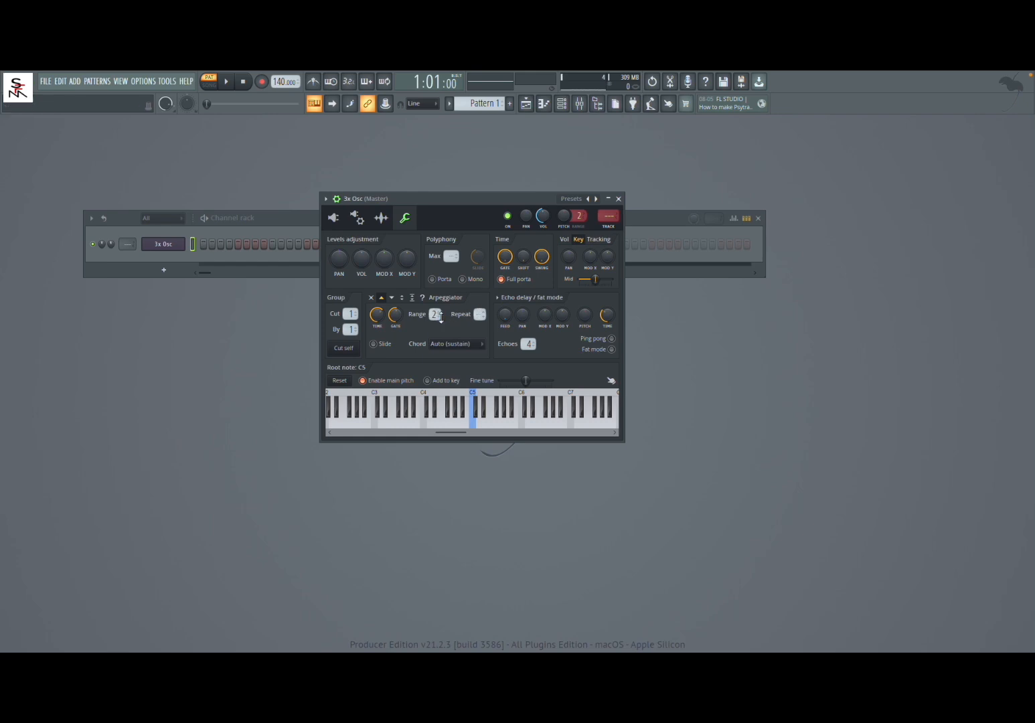
Audition a held C minor chord with the upward and downward arpeggio directions.
scroll(478, 314, "up", 1)
key("z")
key("d")
key("b")
left_click(391, 297)
key("z")
key("d")
key("b")
Try the up-down, sticky up-down and random arpeggio directions on the held chord, and toggle the Slide option.
left_click(405, 300)
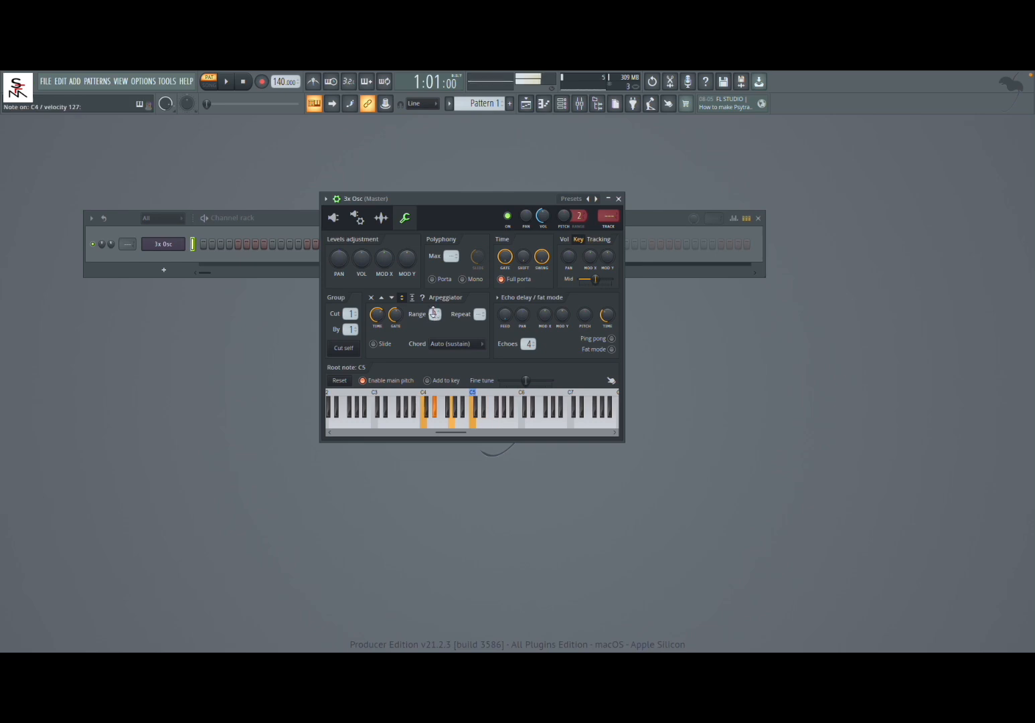
left_click(411, 299)
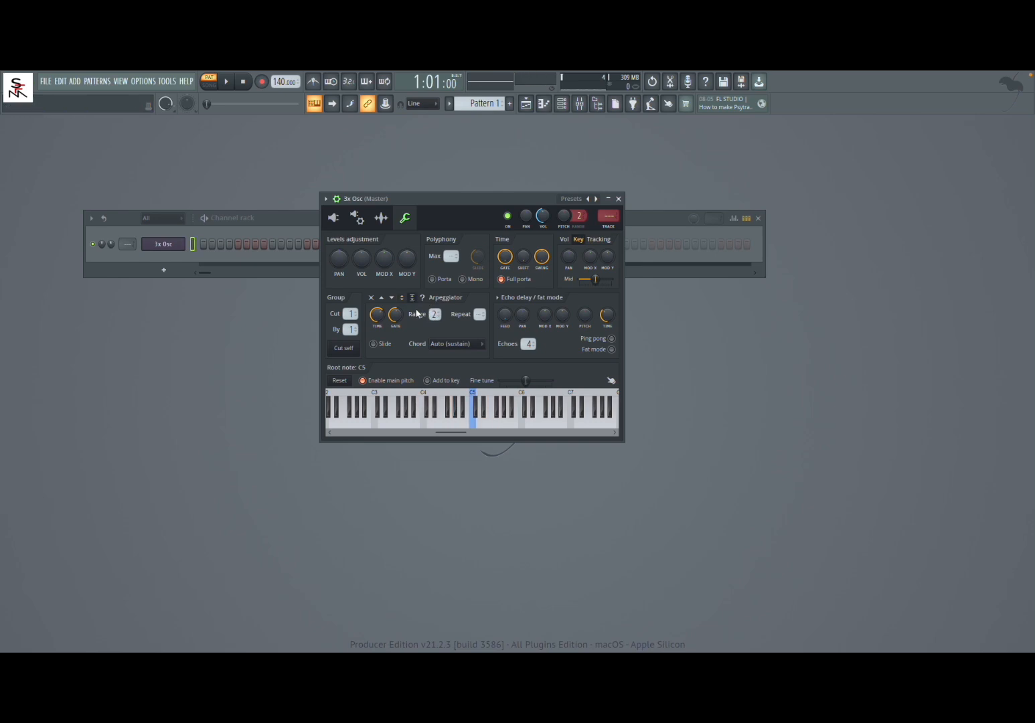
key("z")
key("d")
key("b")
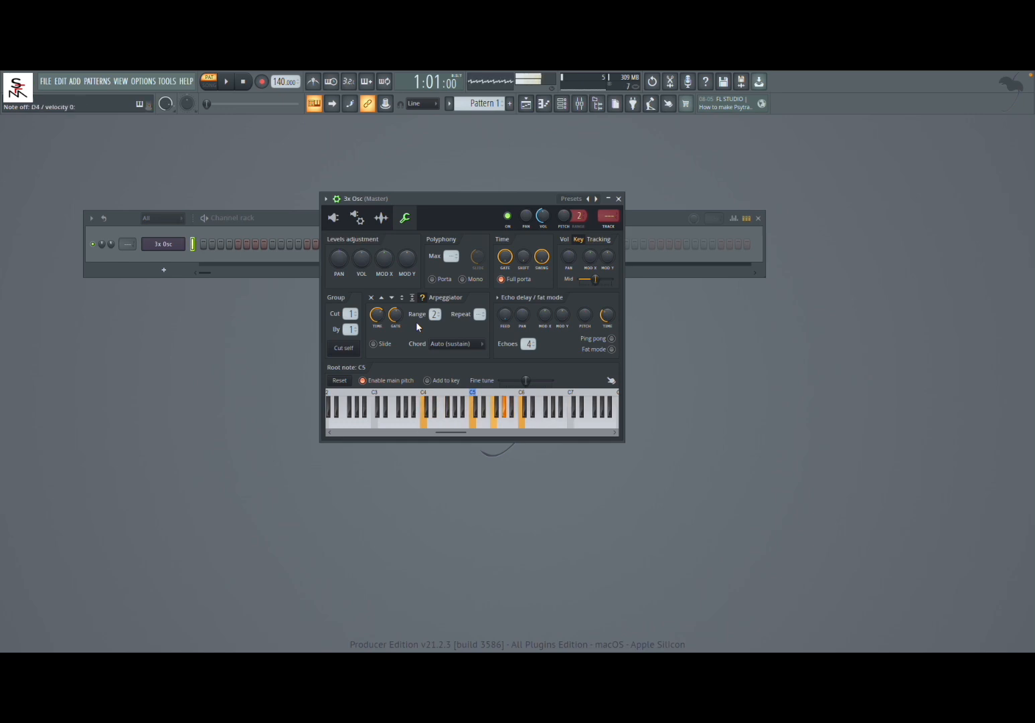
left_click(378, 344)
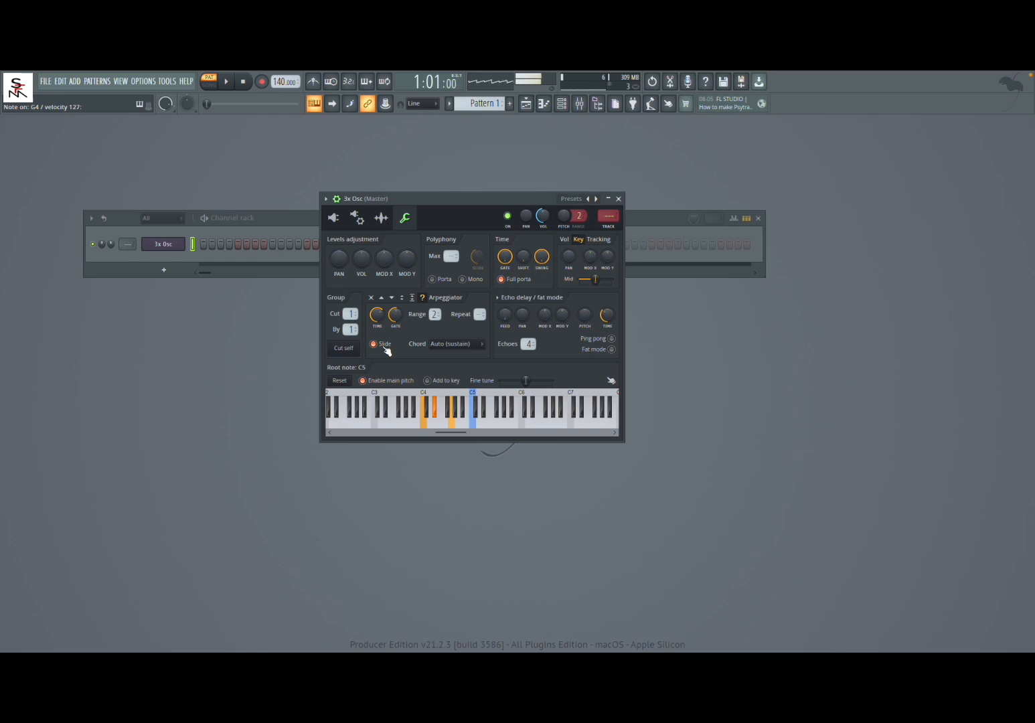
left_click(385, 347)
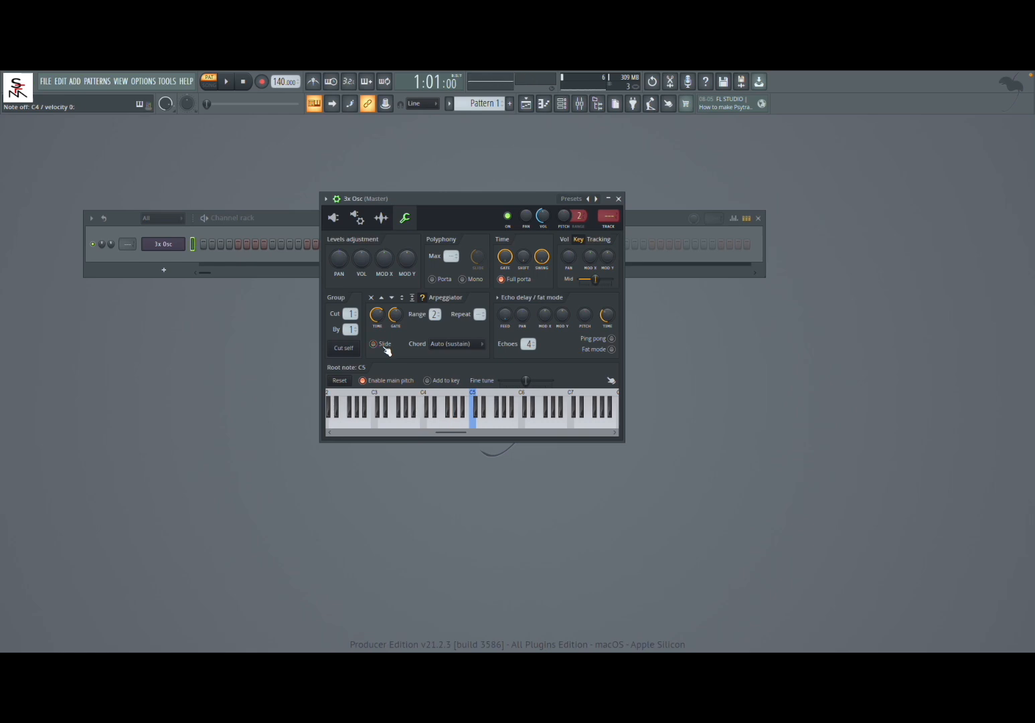
Set the arpeggiator chord to minor and audition it with single test notes.
left_click(441, 349)
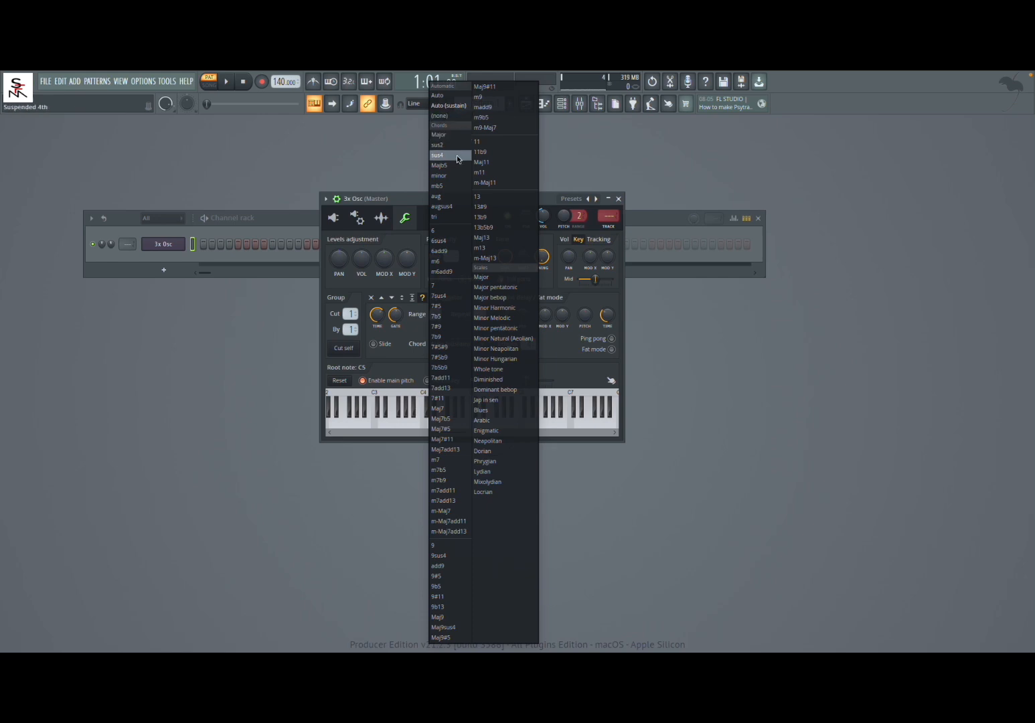
left_click(457, 174)
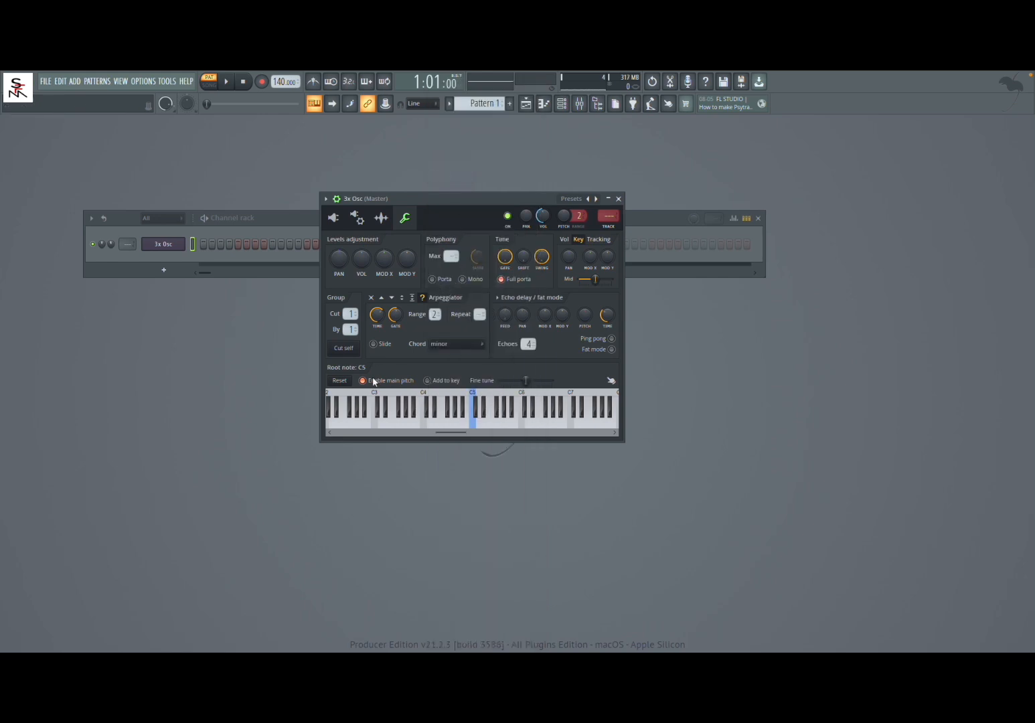
key("z")
key("z")
left_click(455, 346)
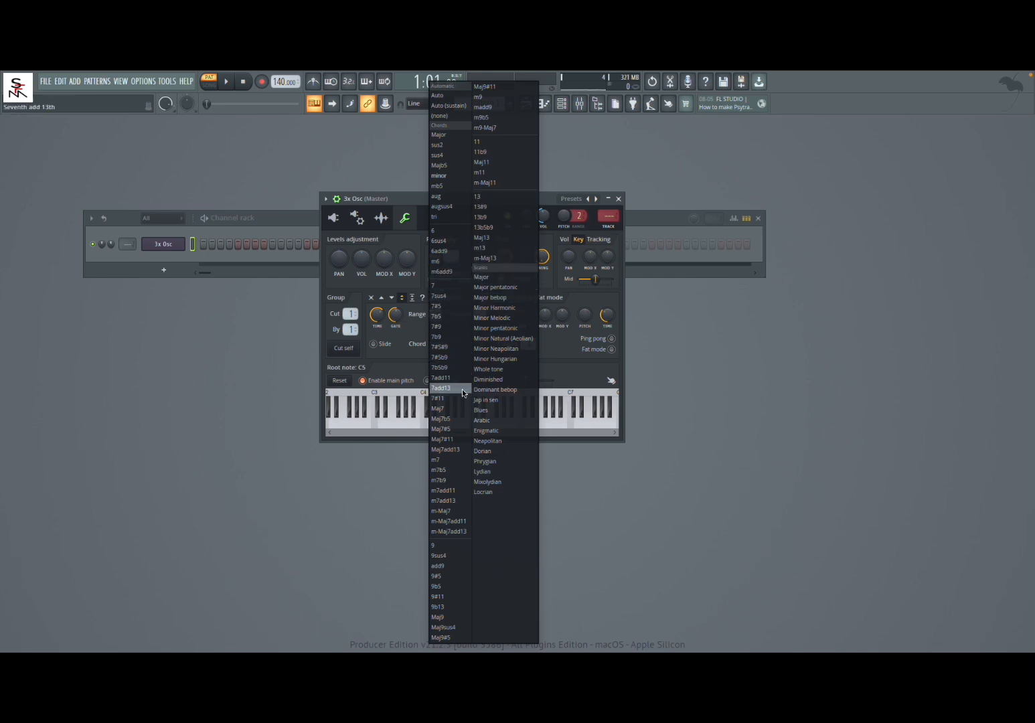
left_click(406, 200)
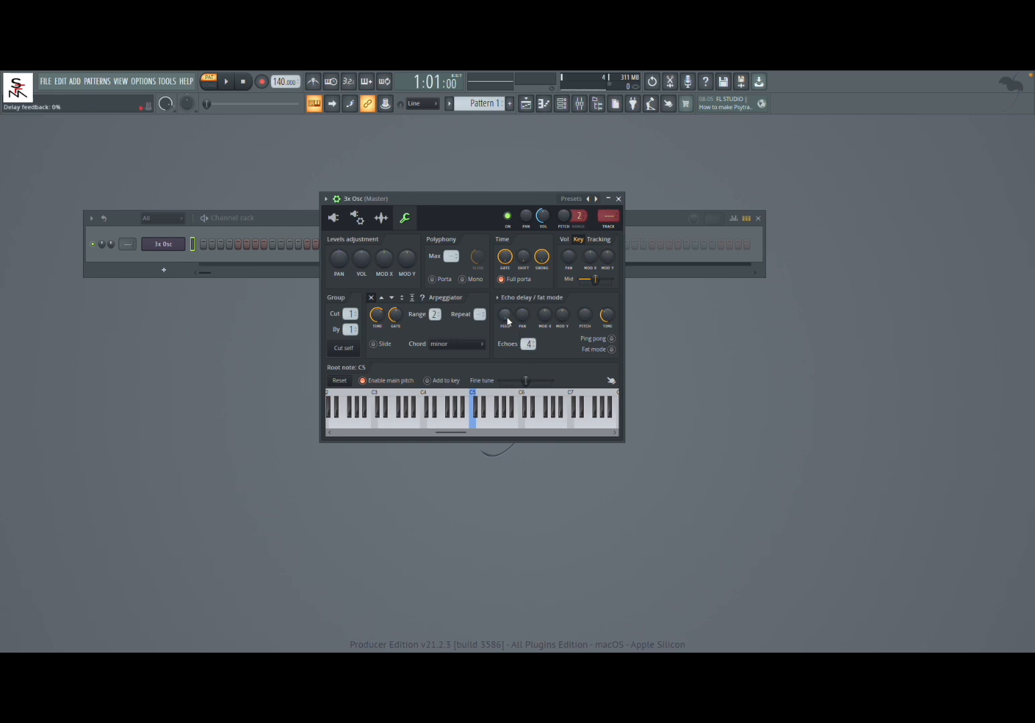
Raise the echo delay feedback and adjust the delay's Mod X and Mod Y while playing test notes.
key("z")
left_click_drag(507, 321, 507, 307)
key("z")
key("z")
key("z")
key("z")
key("v")
key("b")
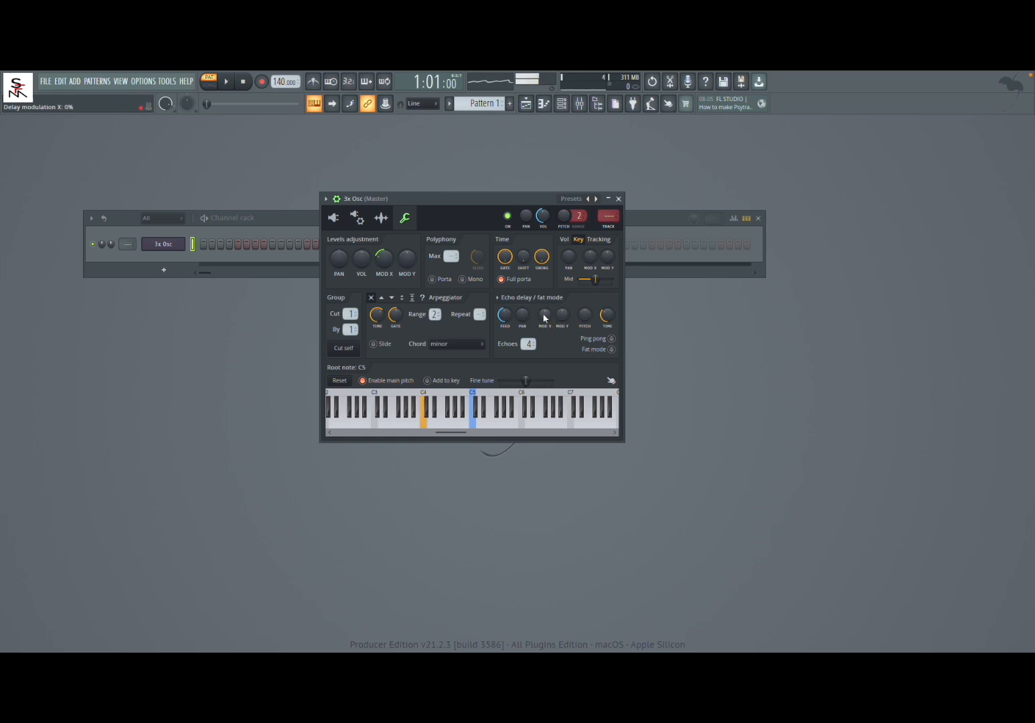
left_click_drag(545, 313, 545, 323)
left_click_drag(563, 314, 564, 318)
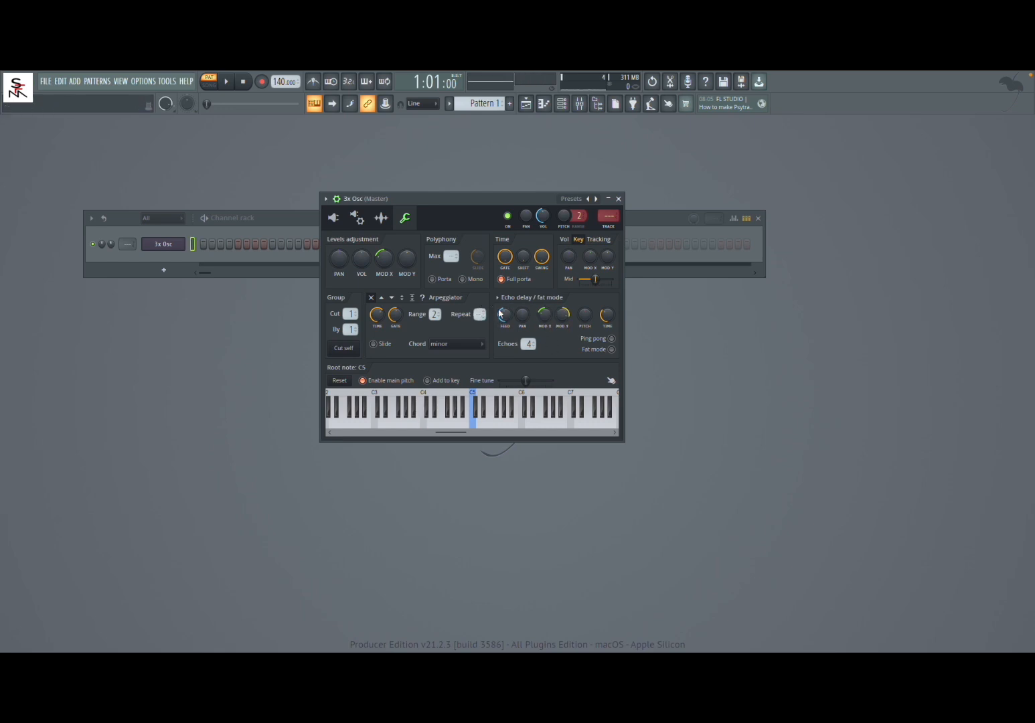
Audition the echo delay at high feedback with repeated C4 test notes.
key("z")
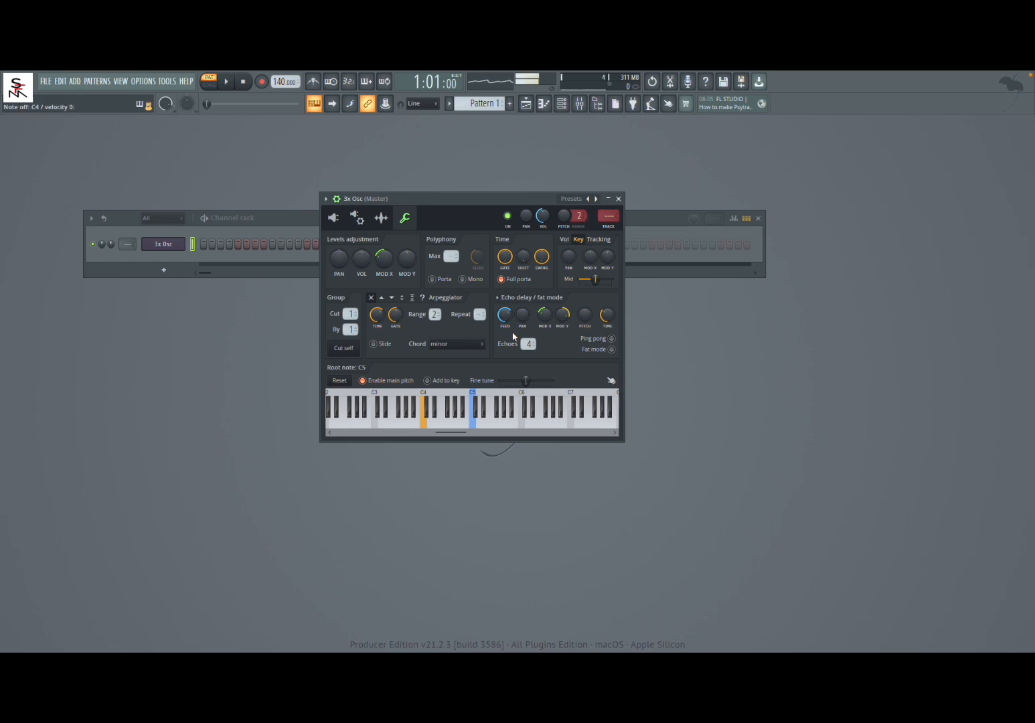
key("z")
key("z")
key("z")
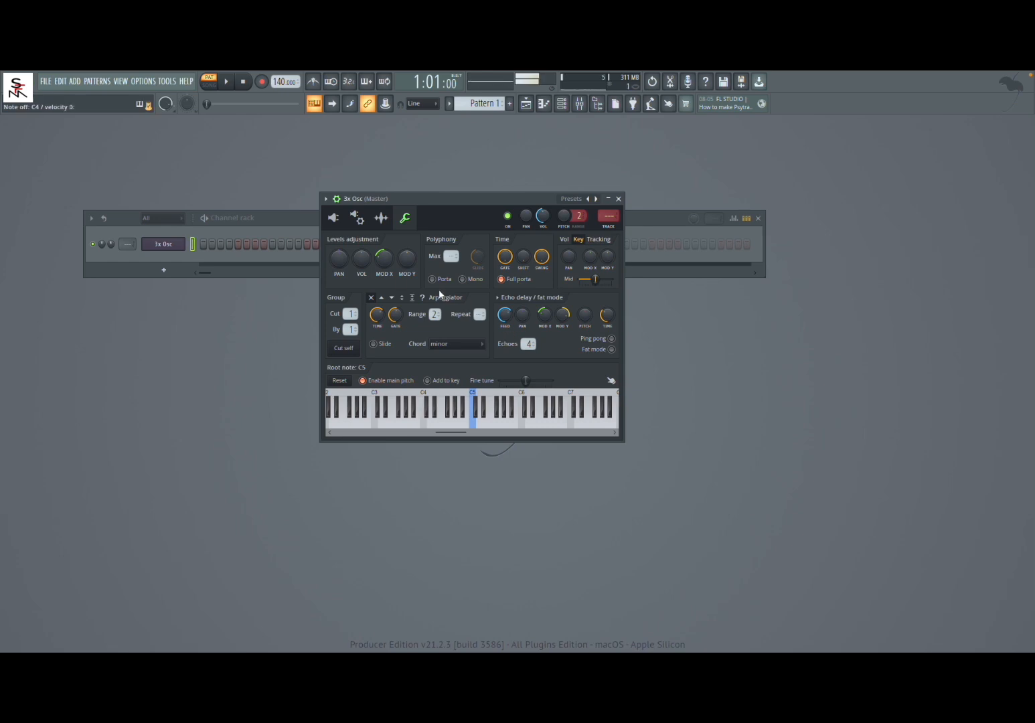
Enable the channel's volume envelope in the envelope settings and audition it with test notes.
left_click(359, 221)
left_click(330, 259)
key("z")
key("z")
key("z")
key("b")
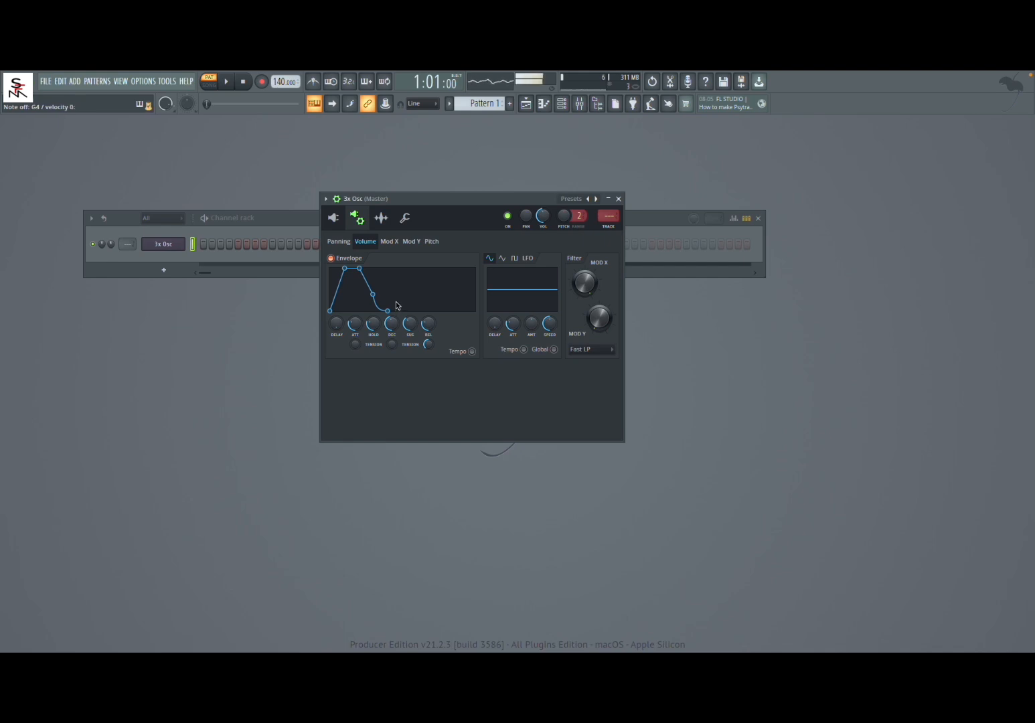
Bring the volume envelope's sustain and hold to zero, shorten its attack and audition the plucked notes.
left_click_drag(409, 322, 409, 361)
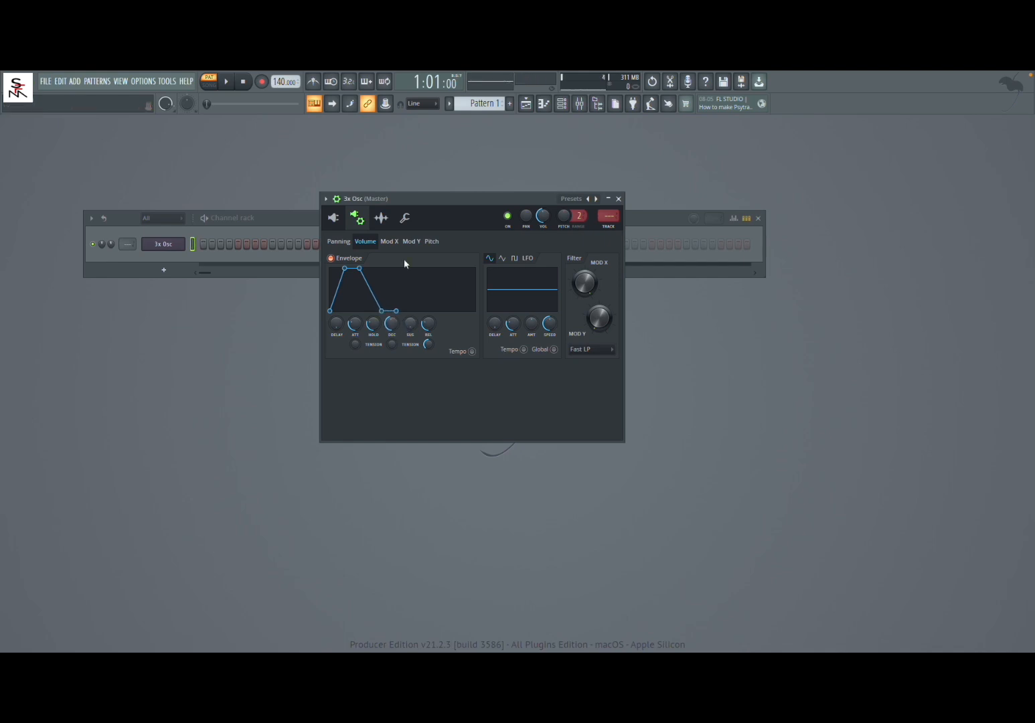
left_click_drag(373, 324, 373, 362)
key("z")
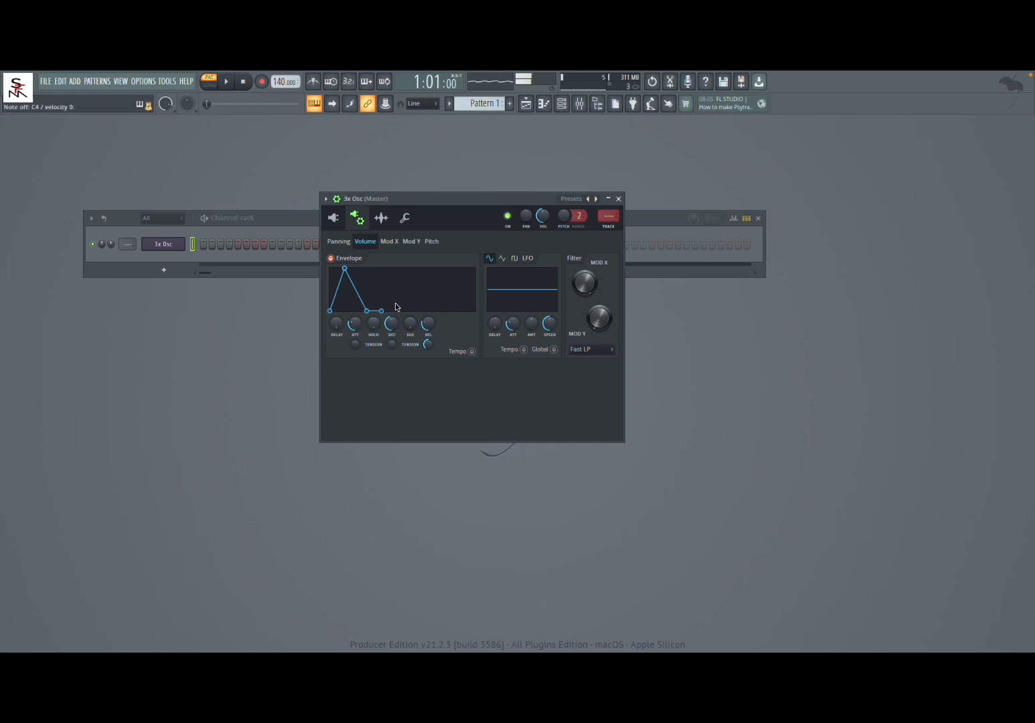
mouse_move(350, 319)
left_mouse_down()
mouse_move(349, 341)
mouse_move(353, 316)
left_mouse_up()
key("z")
key("z")
Return the echo delay's Mod X and Mod Y to about neutral while auditioning with C4 notes.
key("z")
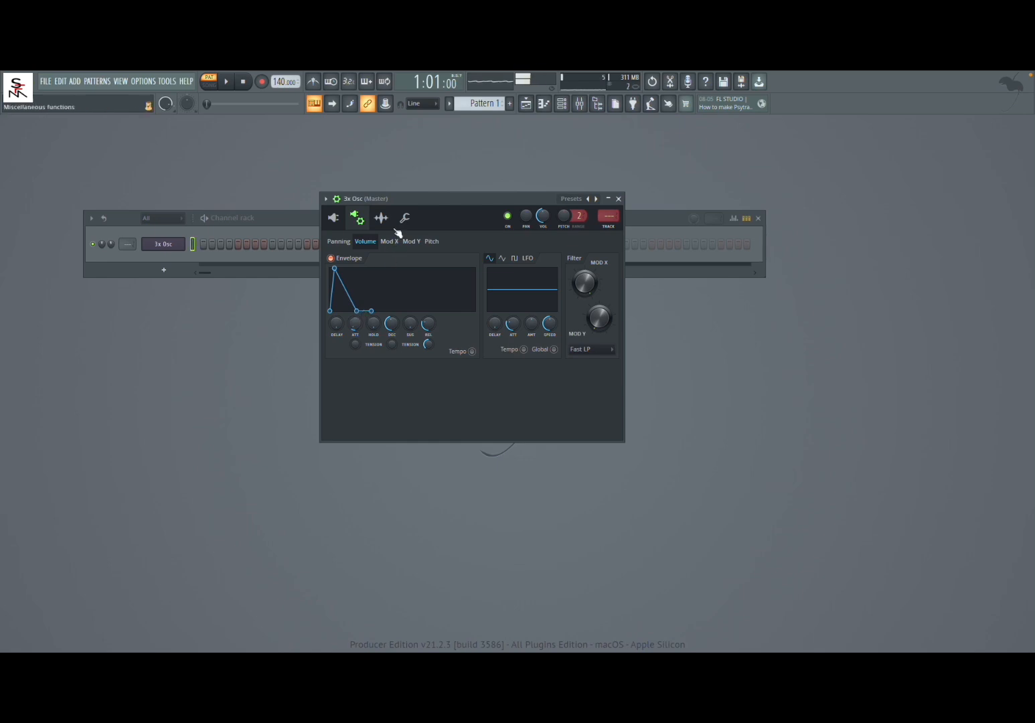
left_click(405, 218)
key("z")
key("z")
left_click_drag(551, 314, 552, 296)
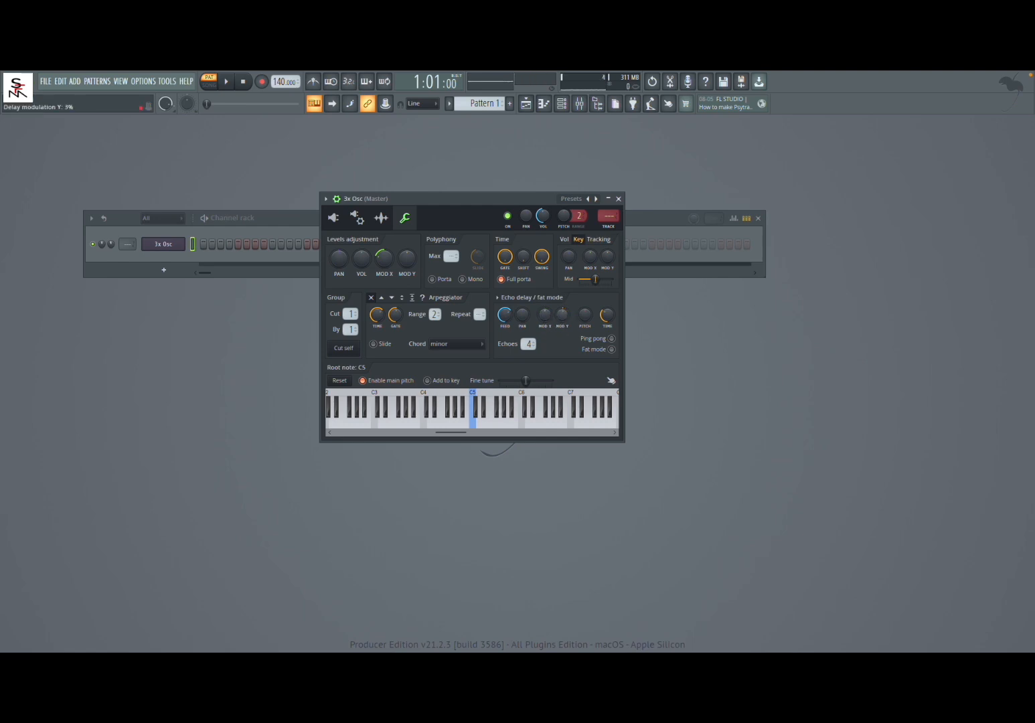
Set the number of echoes to 8 and audition the delay with test notes.
key("b")
key("v")
left_click_drag(528, 343, 527, 333)
key("z")
key("v")
Try different echo delay panning amounts while playing test notes.
left_click_drag(522, 314, 522, 295)
key("z")
mouse_move(529, 298)
left_mouse_down()
mouse_move(529, 328)
mouse_move(530, 297)
left_mouse_up()
key("z")
left_click_drag(522, 313, 523, 297)
Try shifting the echo delay pitch and shortening the delay time, checking with a test note.
left_click_drag(586, 318, 585, 297)
left_click_drag(585, 314, 585, 322)
left_click_drag(607, 321, 607, 335)
key("z")
Try the Ping pong echoes, then switch to Fat mode with the delay time at 0:00.
left_click(611, 339)
key("b")
left_click_drag(608, 315, 607, 322)
left_click_drag(604, 322, 605, 313)
key("q")
left_click_drag(607, 316, 606, 332)
Play low and high test notes across the keyboard to audition the Fat mode sound.
key("z")
key("z")
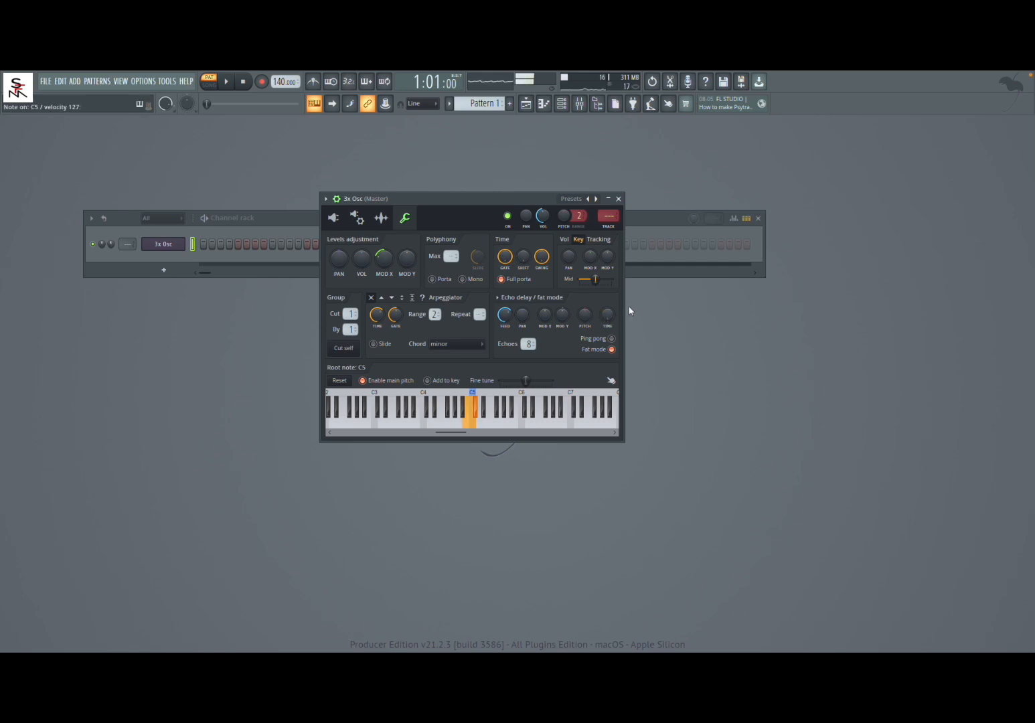
key("j")
key("v")
key("z")
key("7")
key("e")
key("z")
key("n")
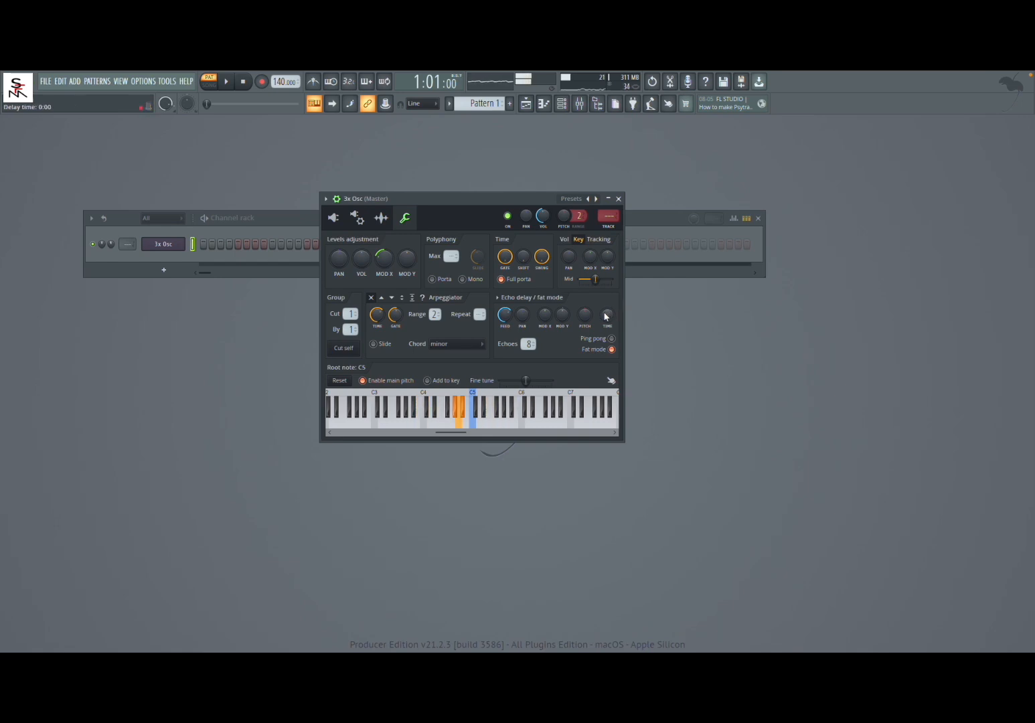
Try raising the delay pitch to about +122 cents in Fat mode and audition it with varied notes.
left_click_drag(593, 320, 594, 308)
key("z")
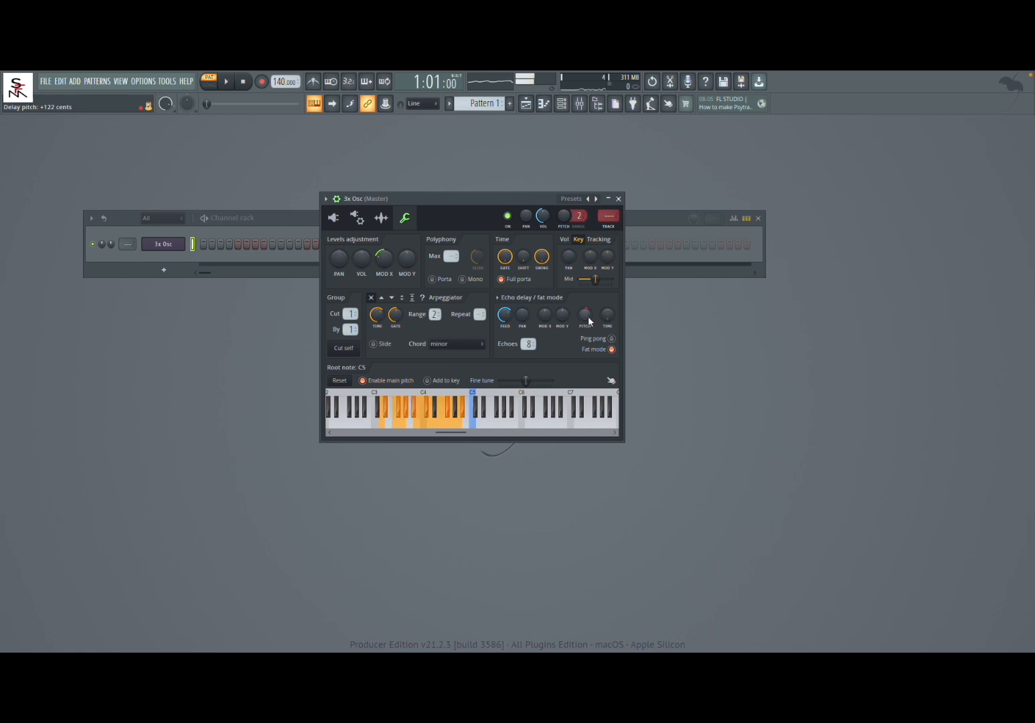
key("n")
key("t")
key("i")
key("v")
key("q")
key("z")
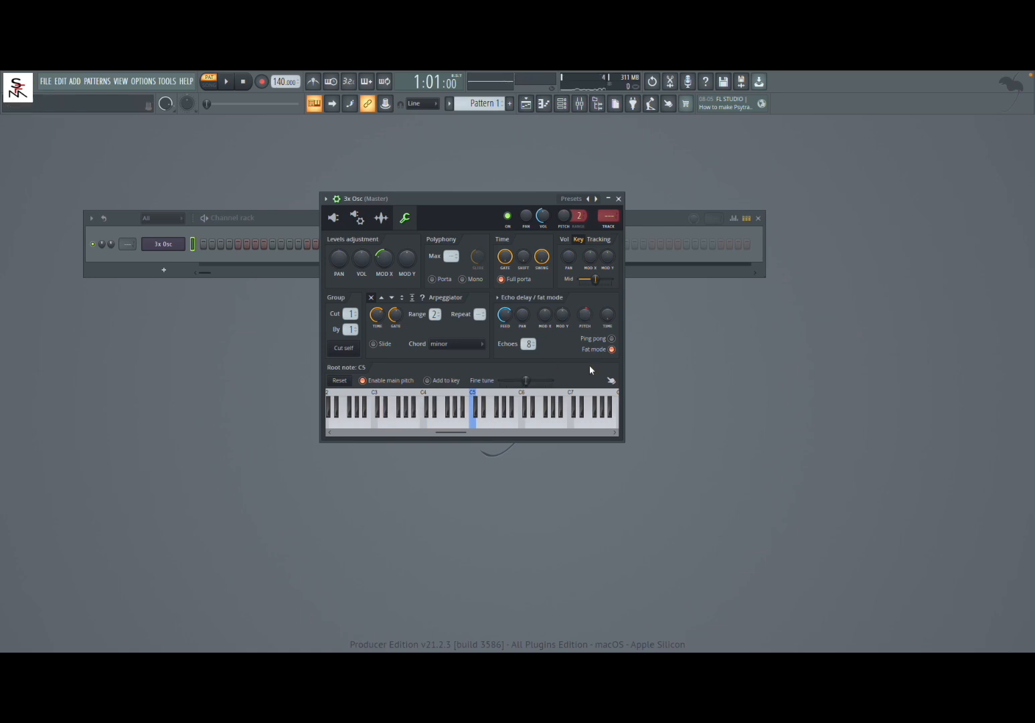
Turn off Fat mode and review the channel's volume envelope.
left_click(612, 350)
left_click(357, 221)
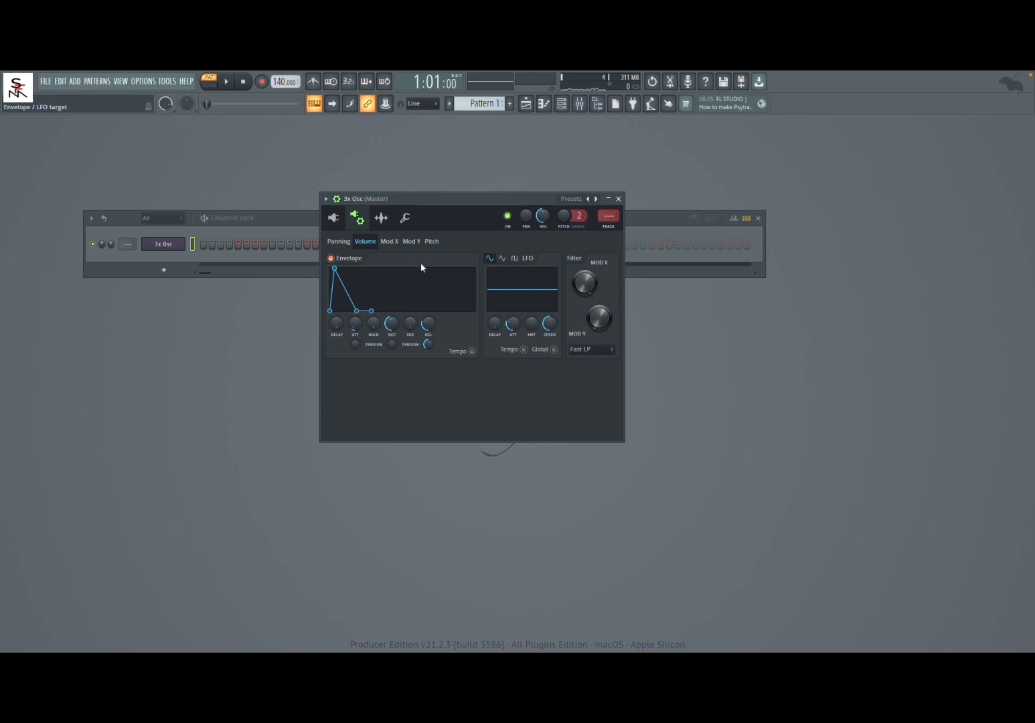
left_click(405, 218)
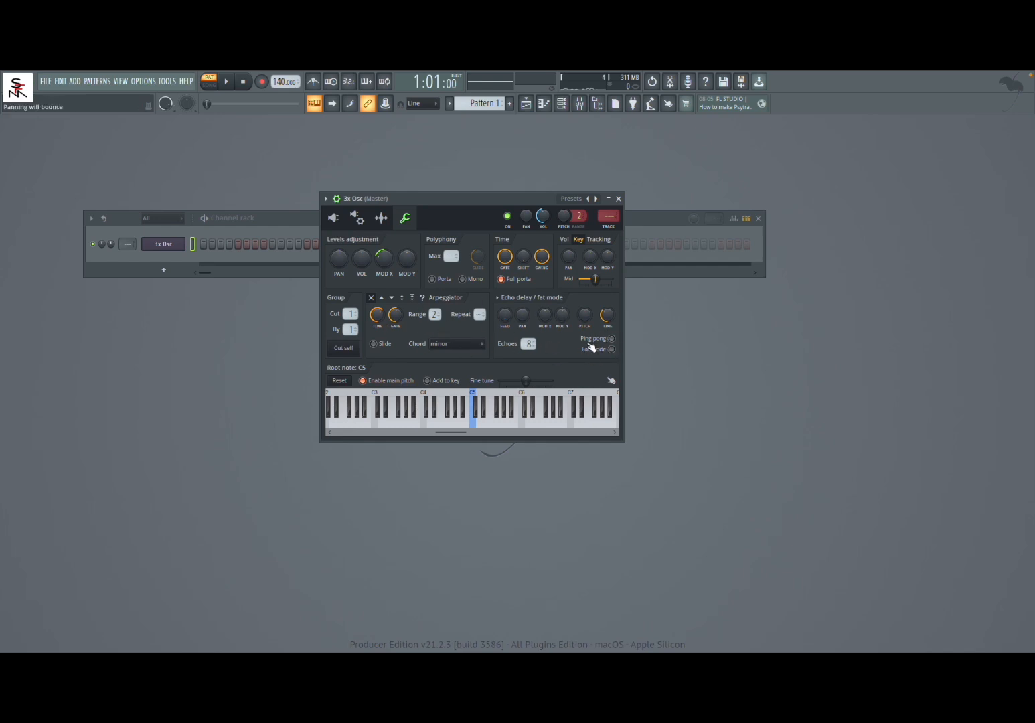
Set the coarse pitch of oscillators 2 and 3 to 0 and slightly offset their fine pitches.
left_click(332, 218)
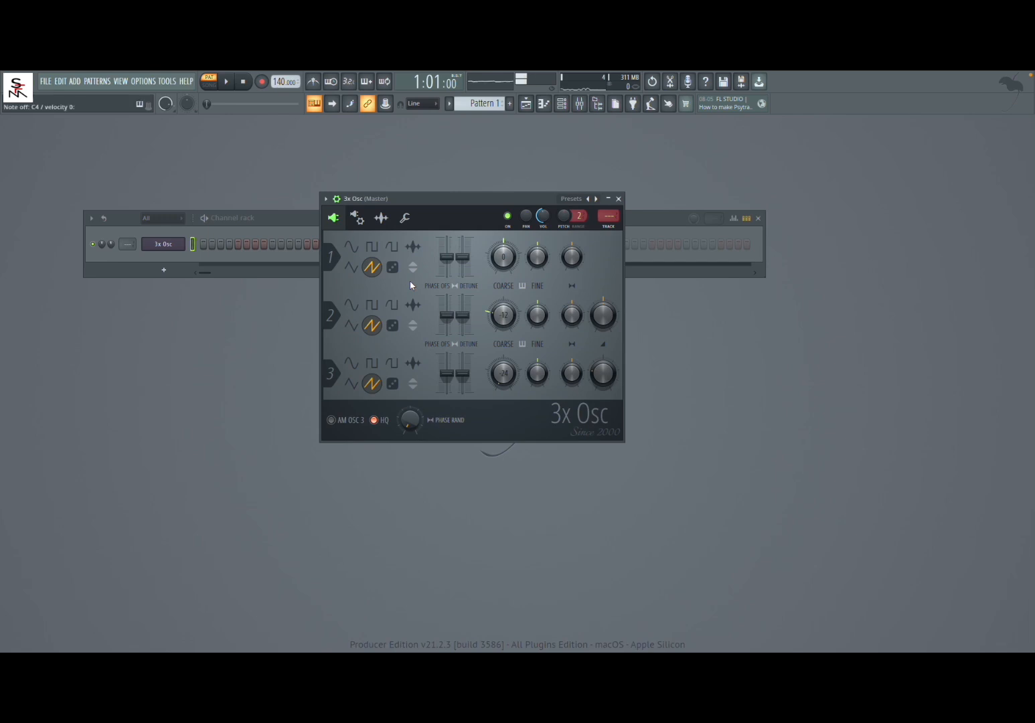
key("v")
left_click_drag(504, 320, 504, 312)
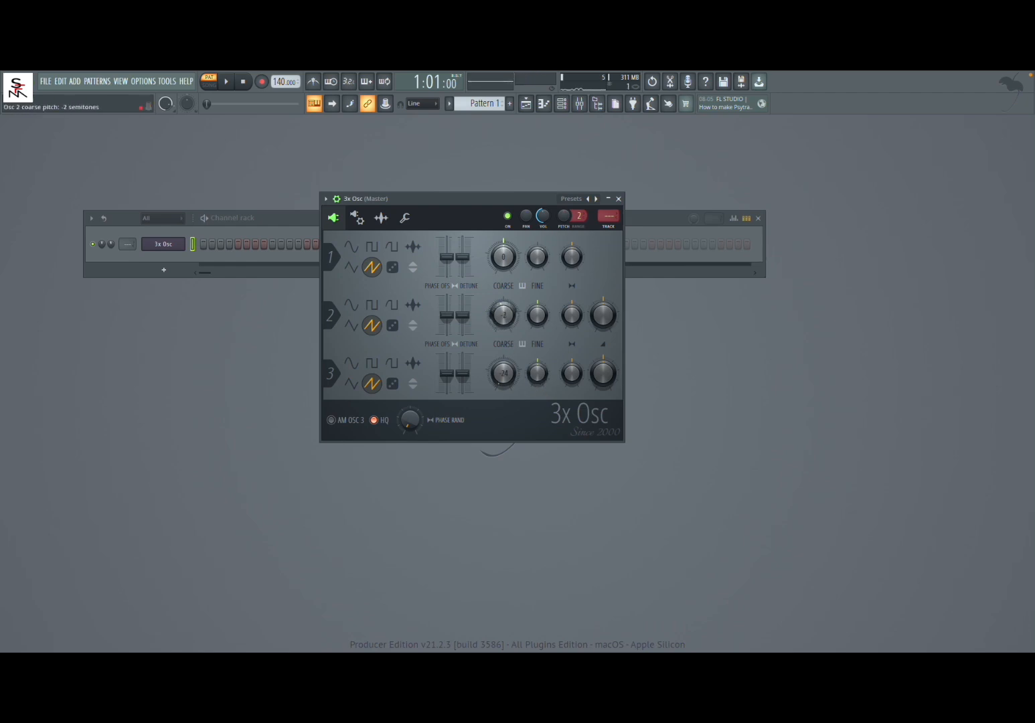
mouse_move(504, 373)
left_mouse_down()
mouse_move(504, 359)
mouse_move(502, 370)
left_mouse_up()
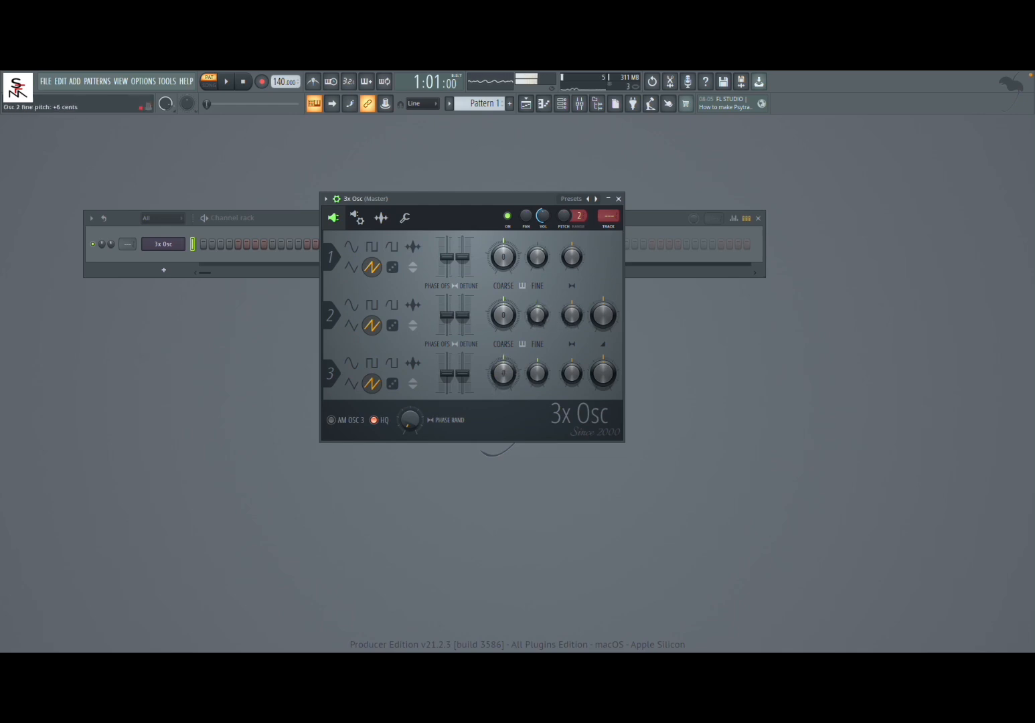
left_click_drag(537, 374, 537, 376)
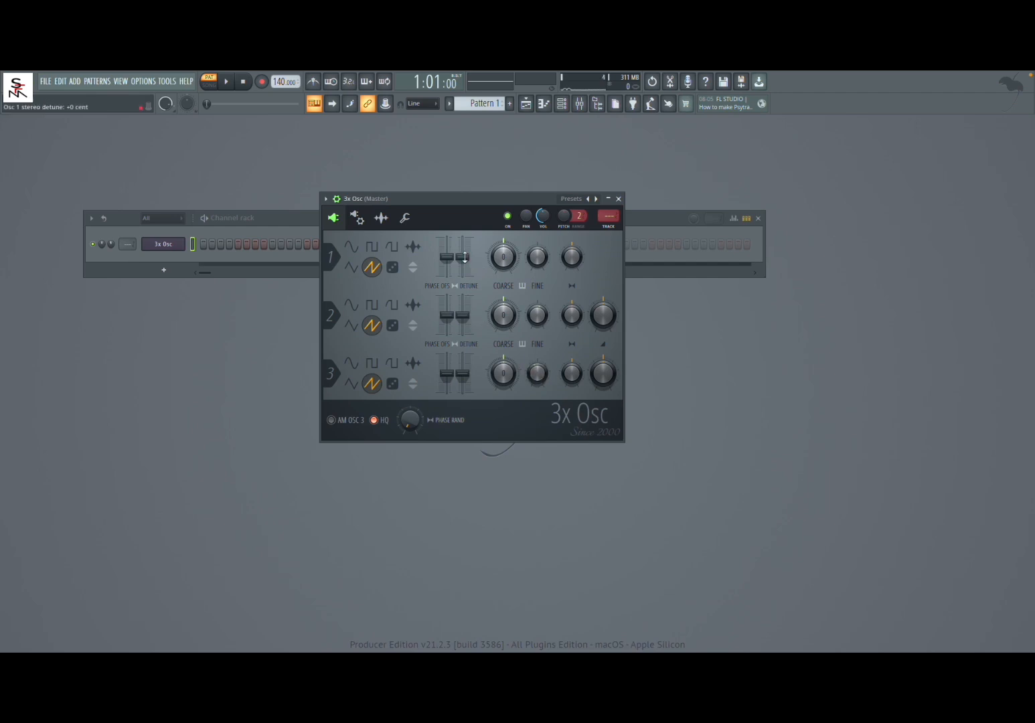
Raise the stereo detune of all three oscillators, most on oscillator 3, and adjust the filter's Mod X.
left_click_drag(465, 257, 465, 254)
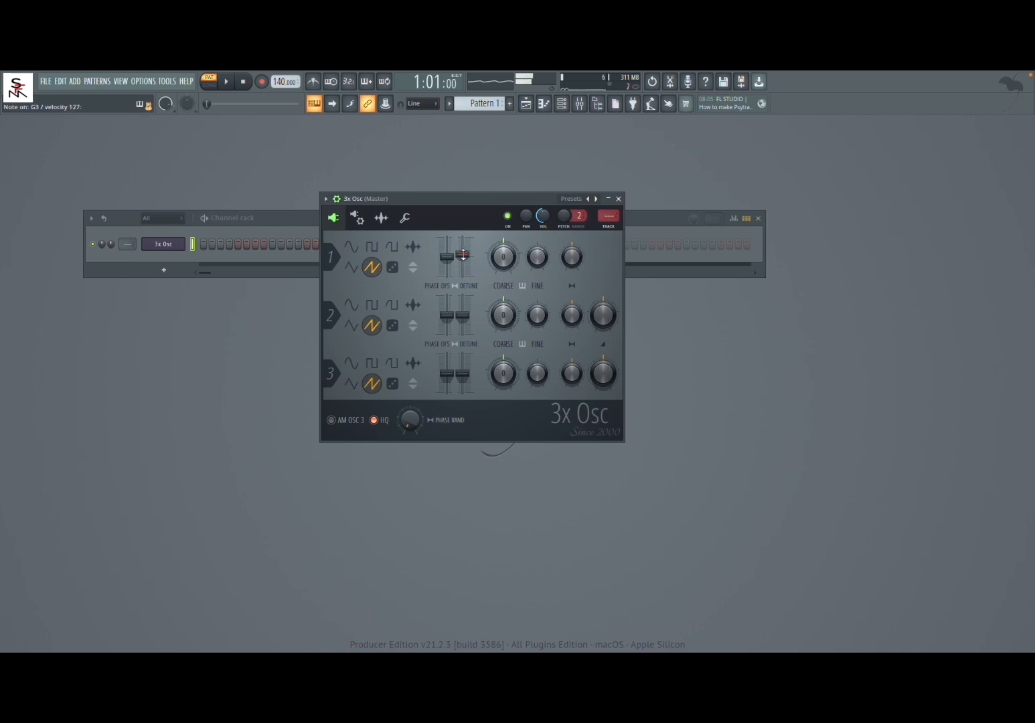
left_click_drag(463, 316, 464, 311)
left_click_drag(464, 375, 463, 364)
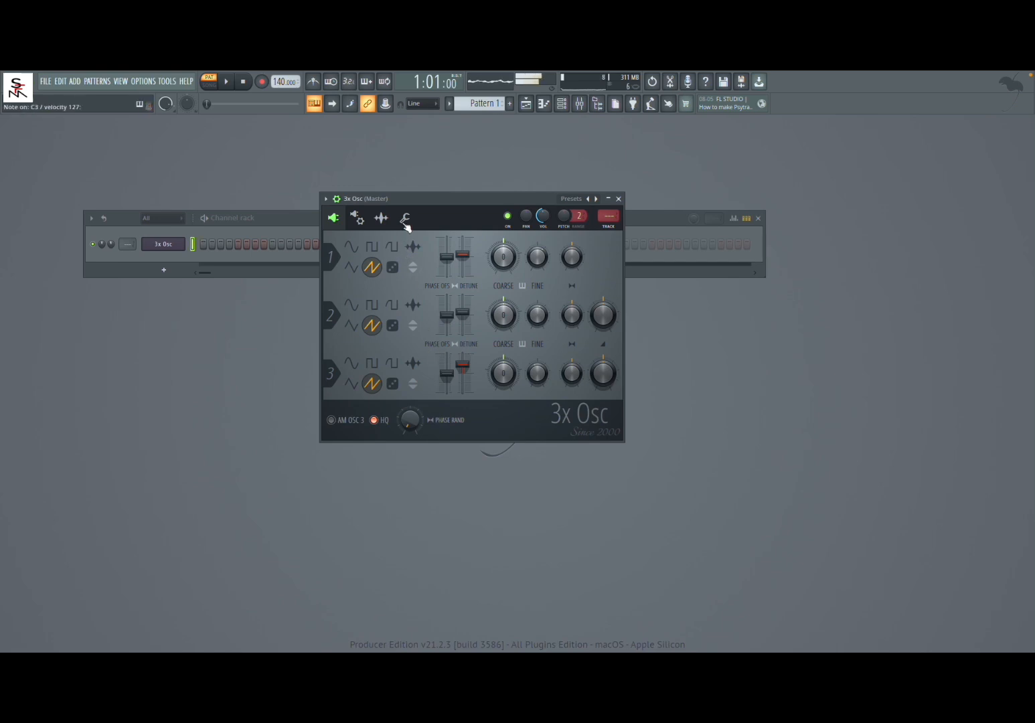
left_click(359, 220)
mouse_move(584, 283)
left_mouse_down()
mouse_move(584, 296)
mouse_move(585, 286)
left_mouse_up()
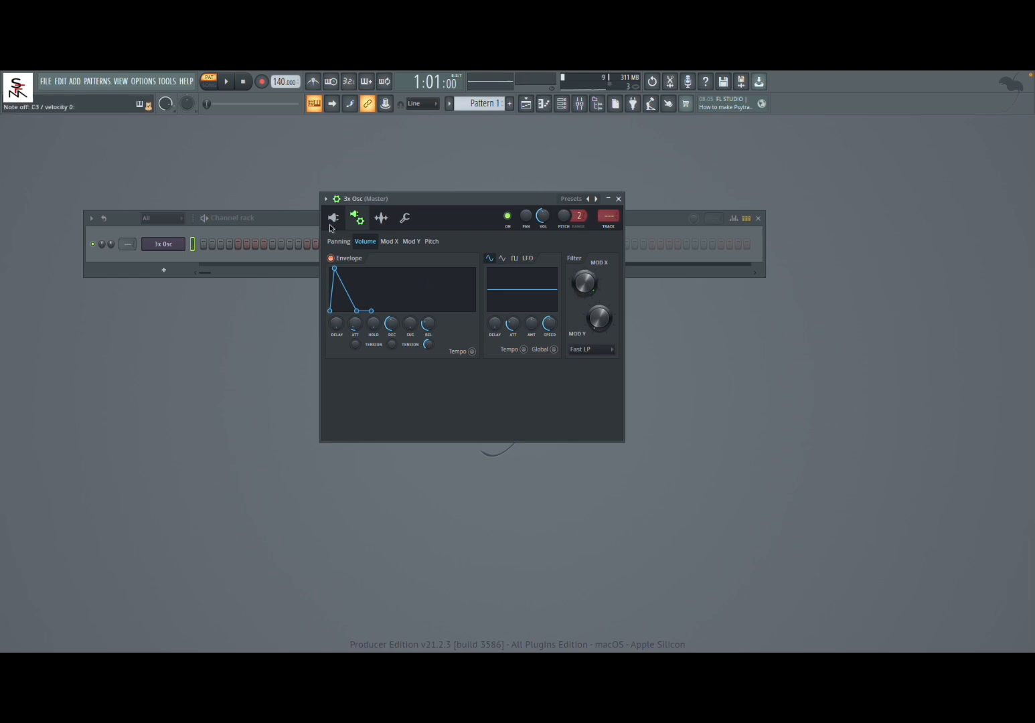
Enable Fat mode with zero delay time, raise the feedback, and sweep the delay pitch up to about +242 cents and back.
left_click(407, 221)
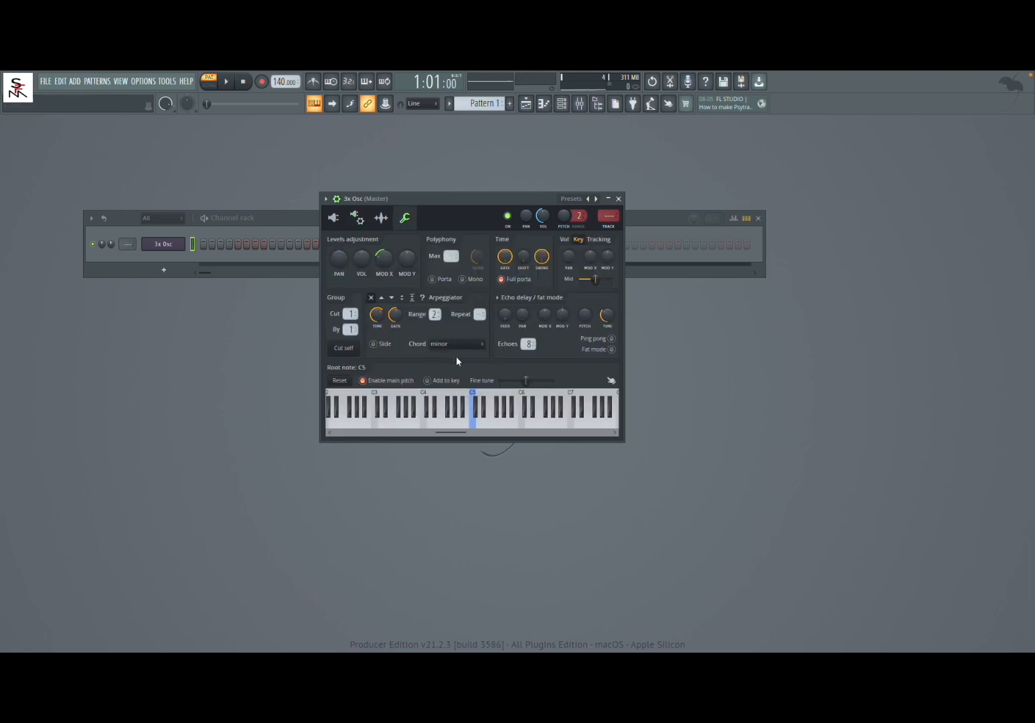
key("z")
left_click_drag(607, 315, 606, 323)
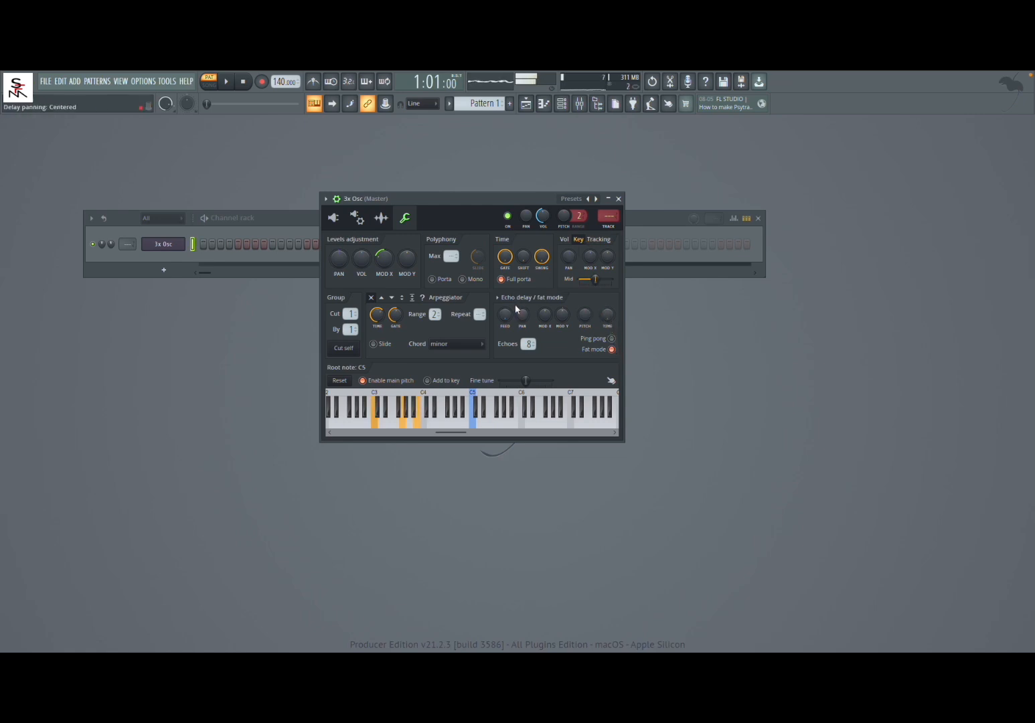
left_click_drag(506, 324, 506, 305)
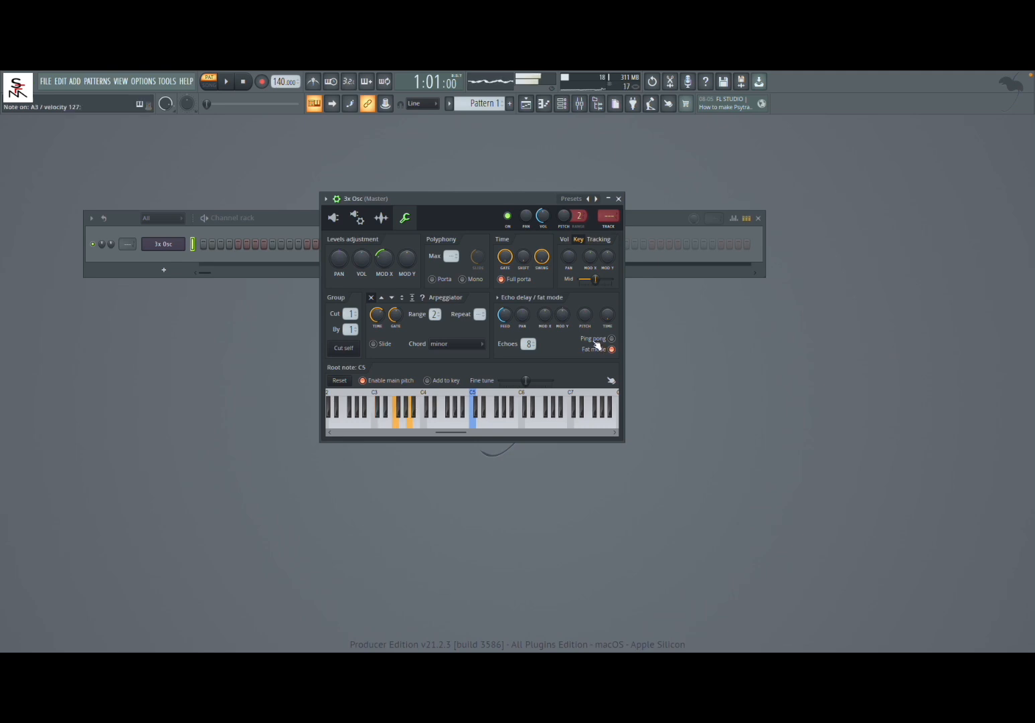
mouse_move(586, 314)
left_mouse_down()
mouse_move(585, 295)
mouse_move(585, 305)
left_mouse_up()
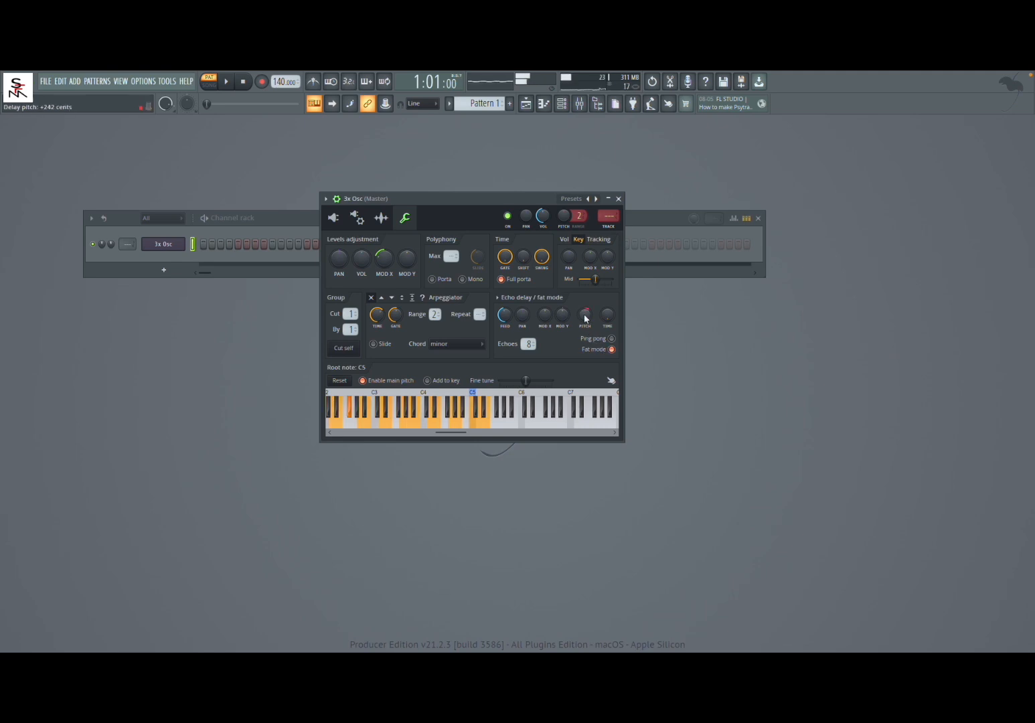
left_click_drag(585, 314, 586, 318)
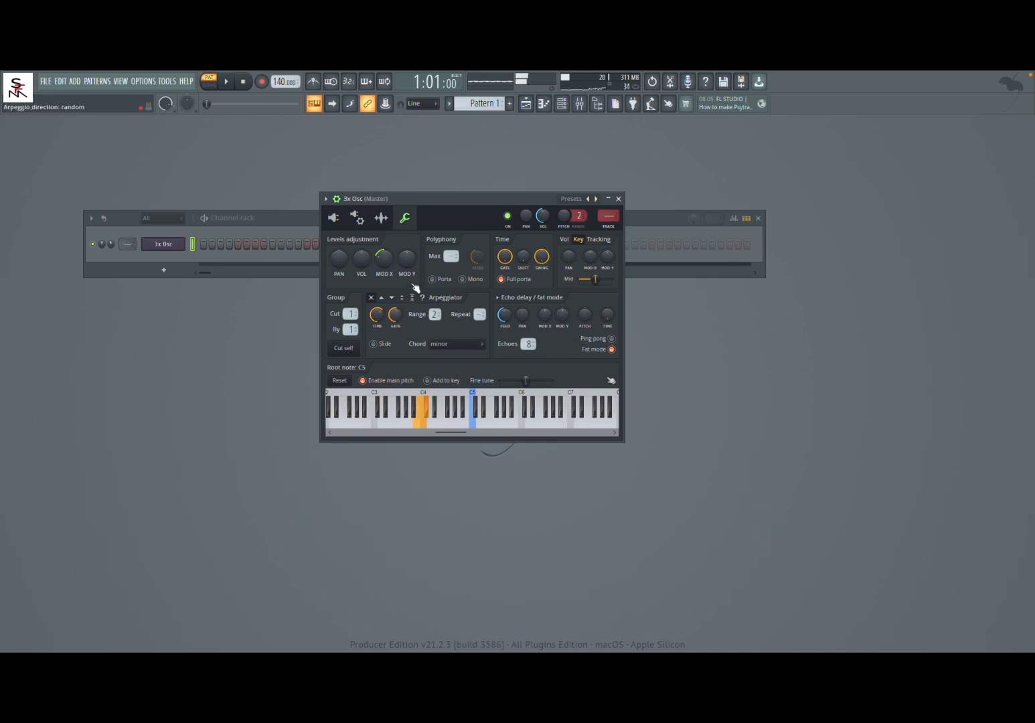
Lengthen the volume envelope's attack, raise its sustain and adjust the filter's Mod X while playing notes.
left_click(357, 217)
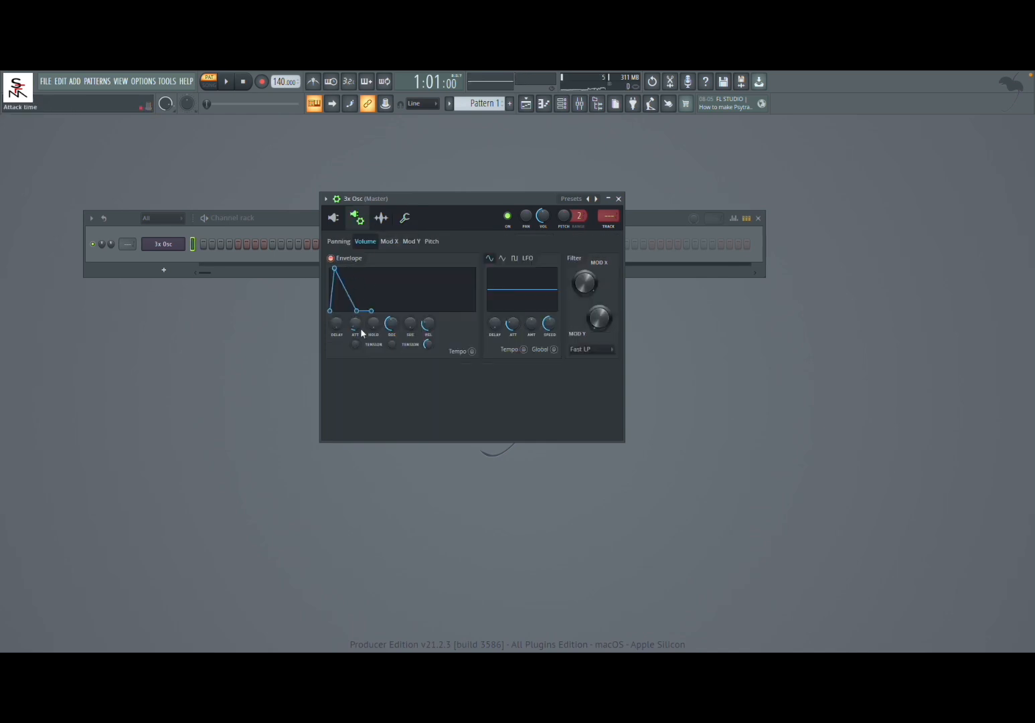
left_click_drag(355, 323, 356, 298)
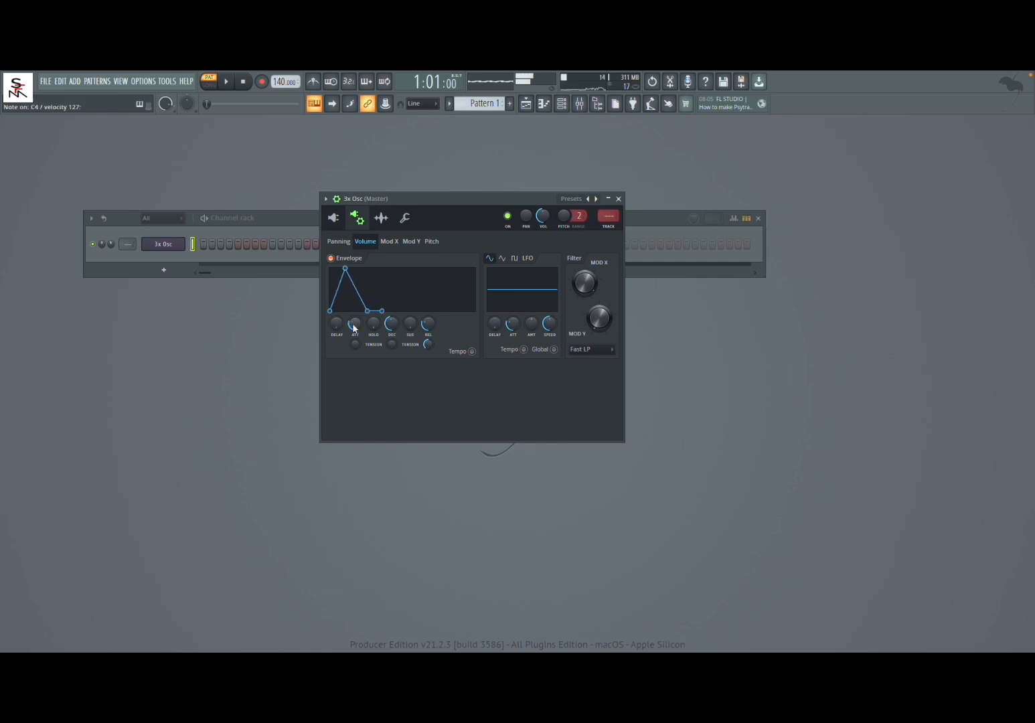
left_click_drag(407, 329, 406, 314)
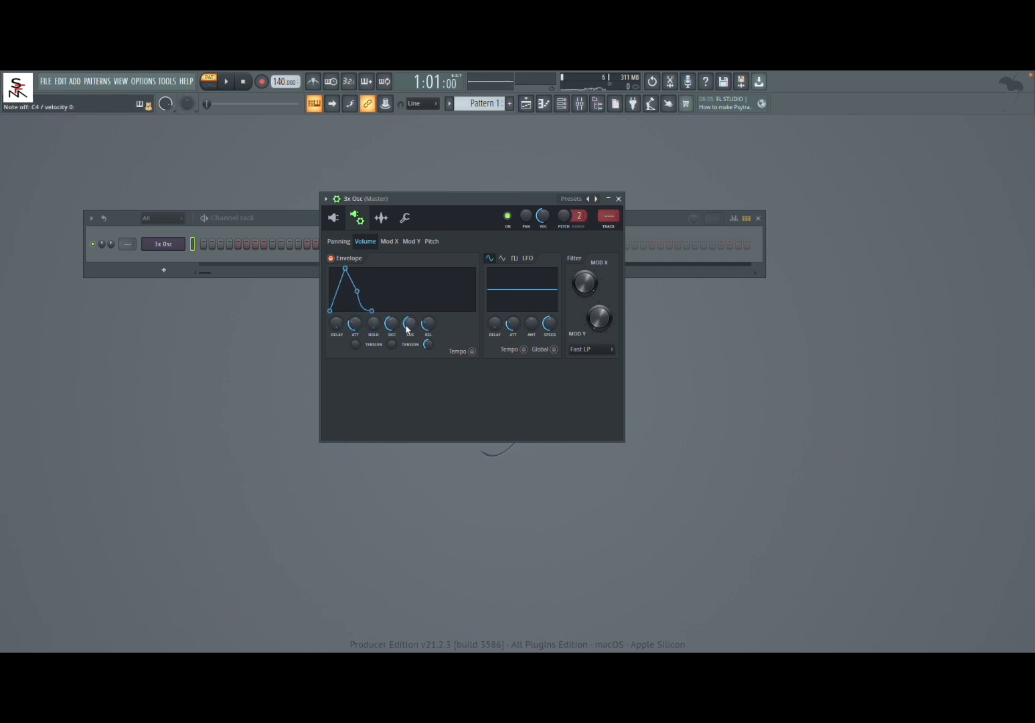
key("q")
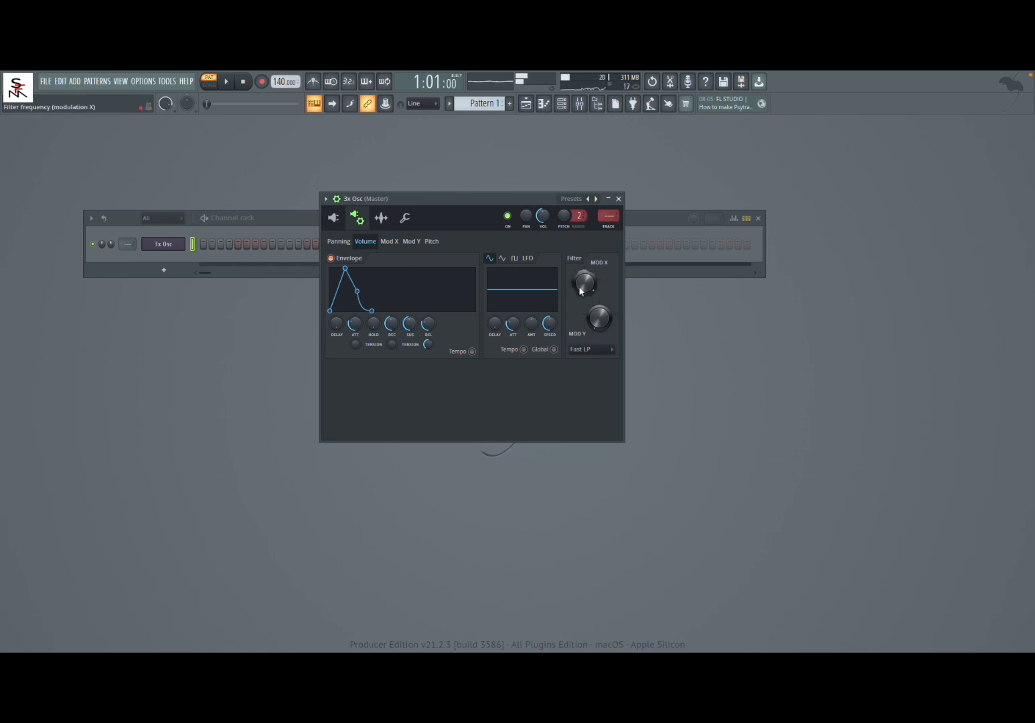
left_click_drag(585, 282, 584, 300)
Run the arpeggiator in the up-down direction on held notes, try wider octave ranges and settle on a range of 3.
left_click(405, 218)
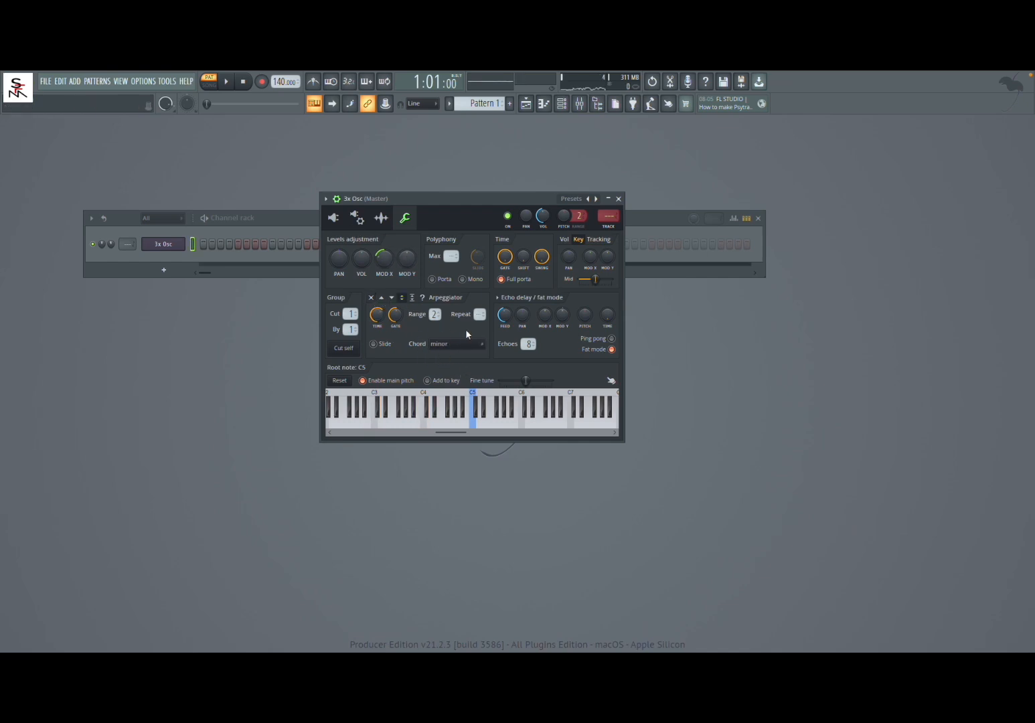
key("z")
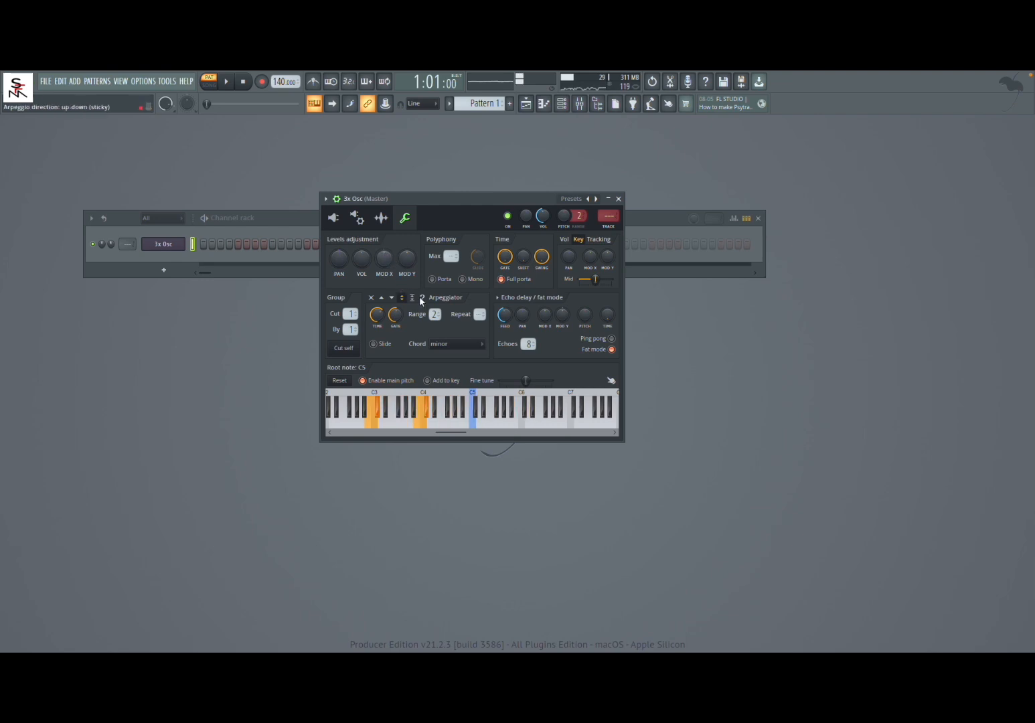
left_click_drag(439, 319, 442, 308)
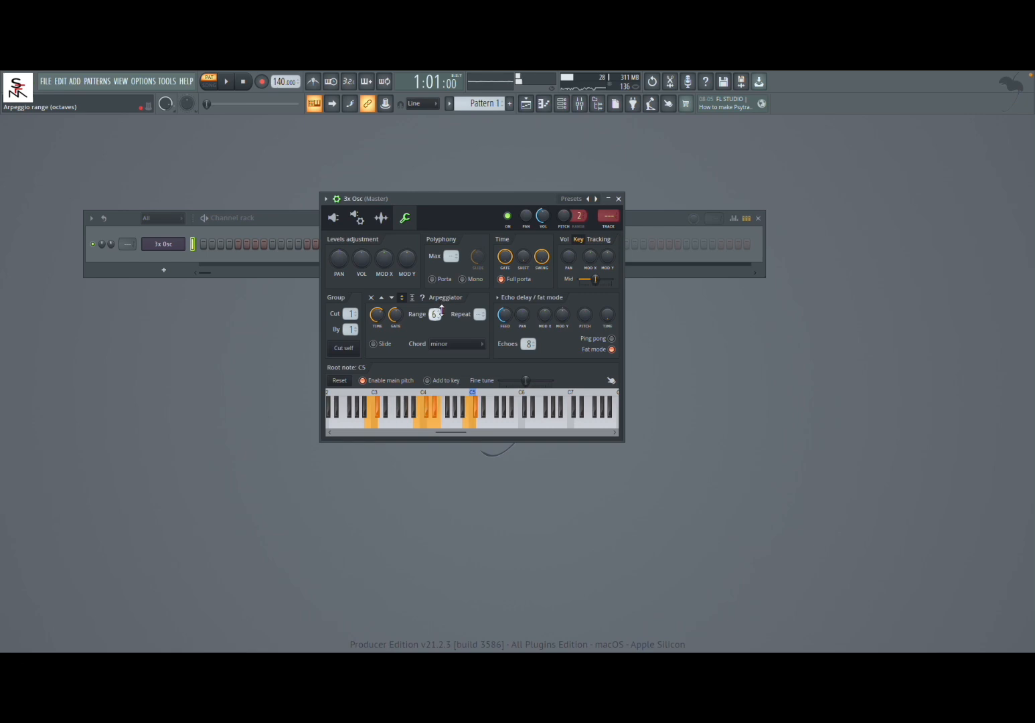
left_click_drag(439, 319, 439, 321)
left_click_drag(439, 317, 440, 314)
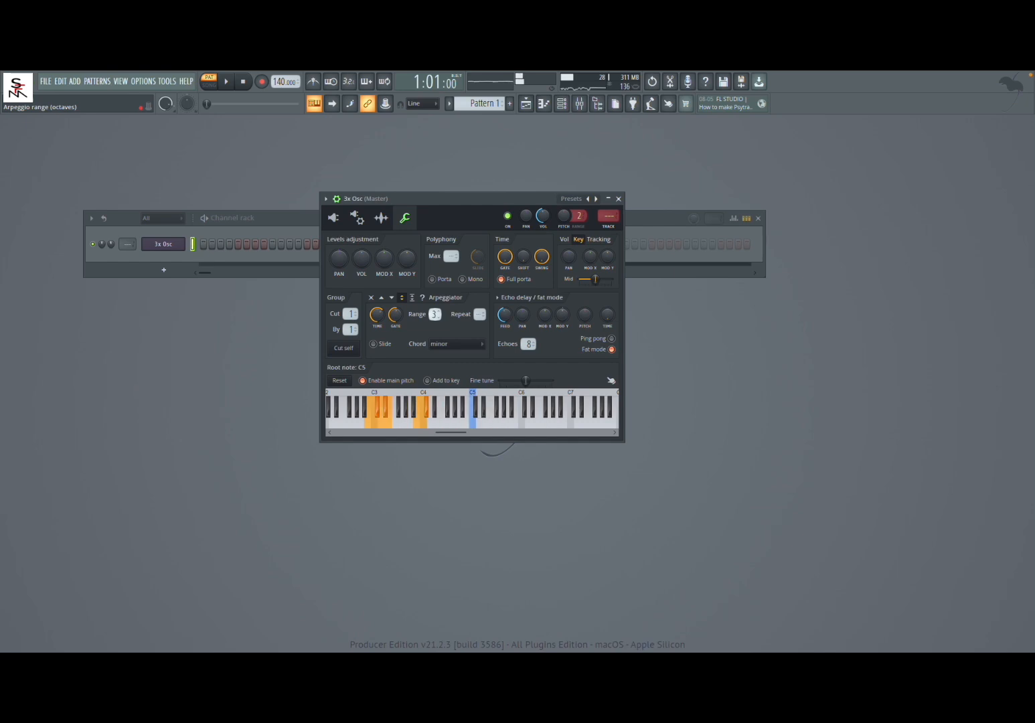
left_click_drag(438, 316, 438, 313)
right_click(438, 314)
left_click(414, 334)
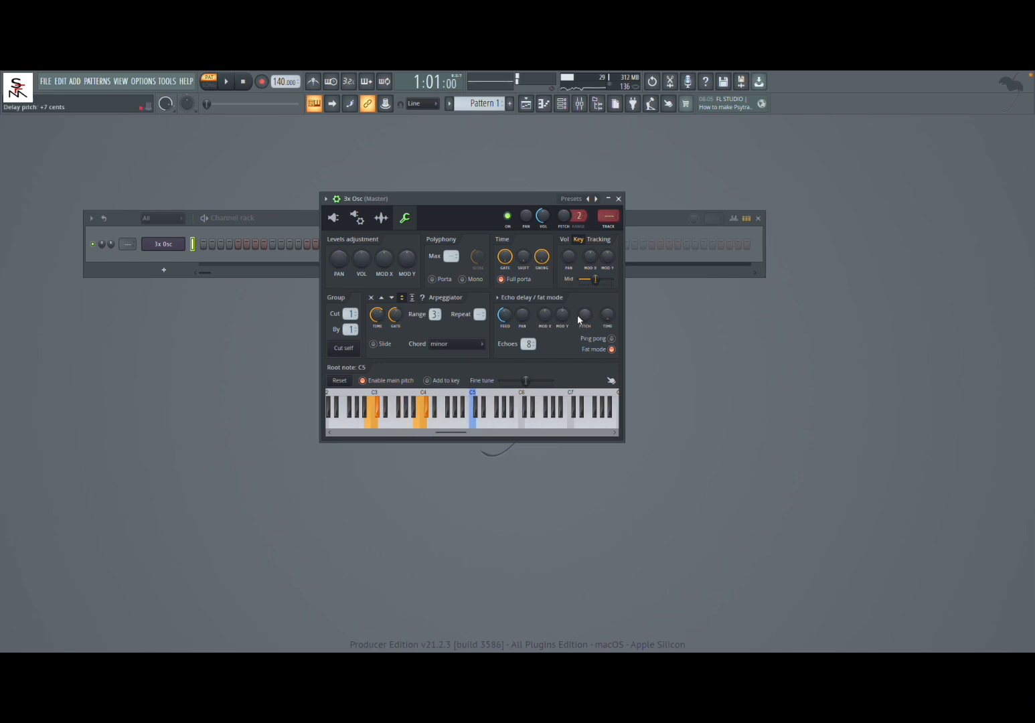
Raise the echo delay pitch to about +114 cents while the arpeggio plays.
left_click_drag(584, 315, 584, 306)
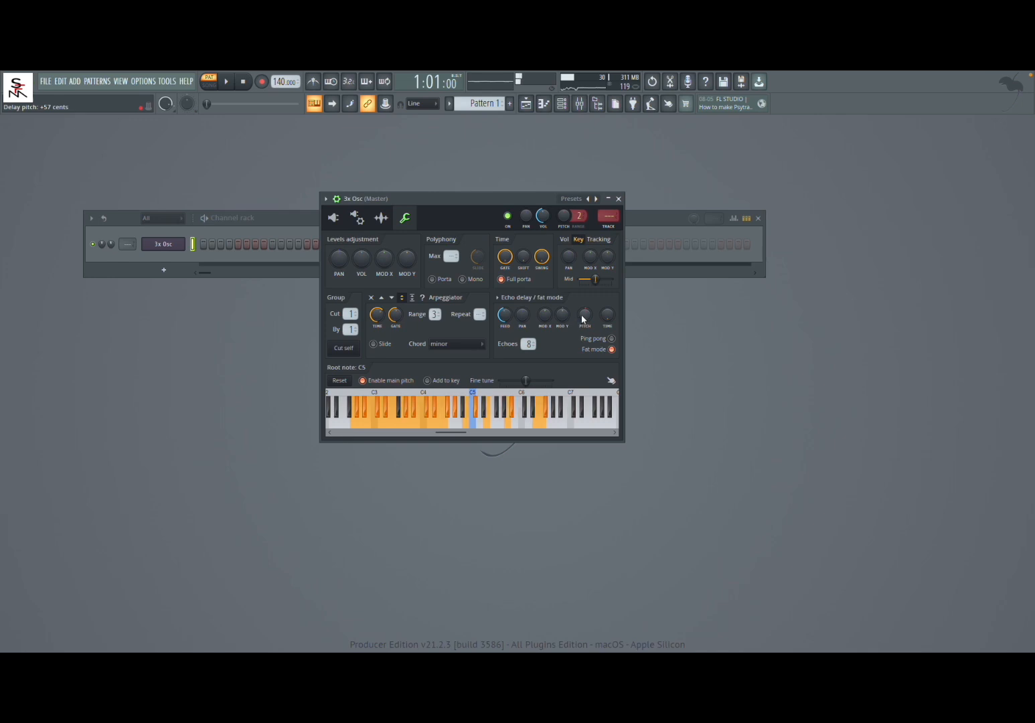
scroll(582, 319, "up", 1)
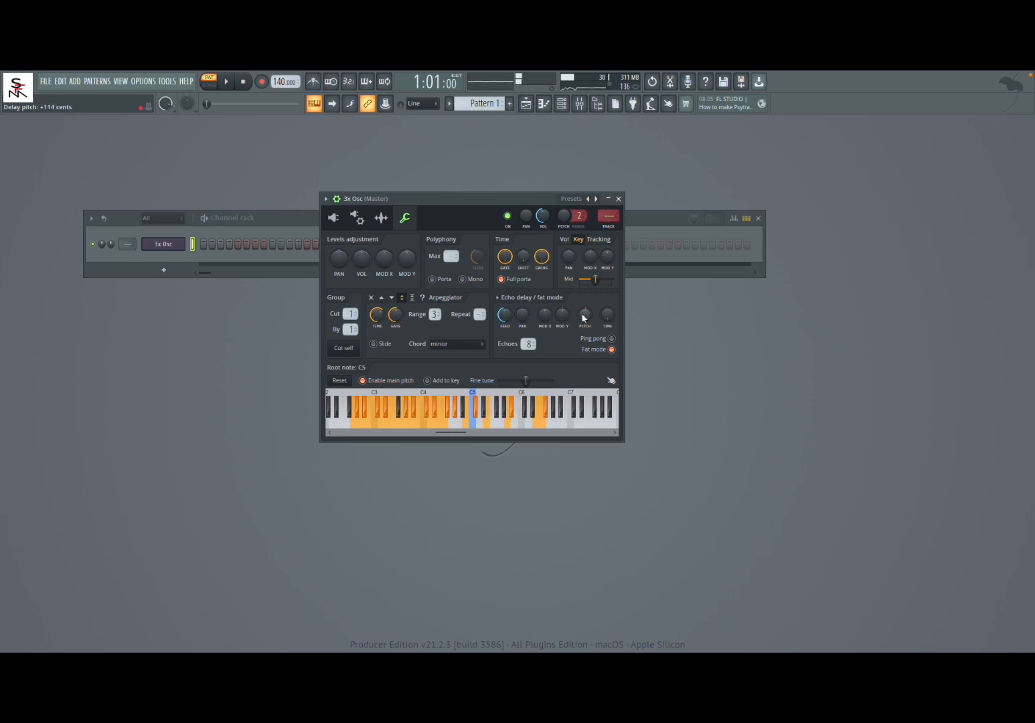